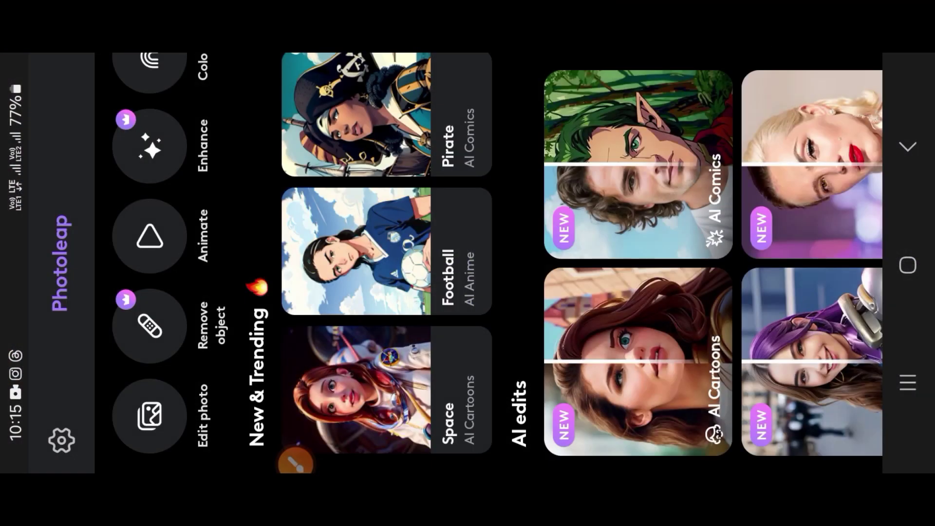
# Mark the Space, Football, Pirate, AI Cartoons and AI Comics styles, then scroll the cards
pyautogui.click(295, 463)
pyautogui.moveTo(572, 396); pyautogui.dragTo(365, 414)
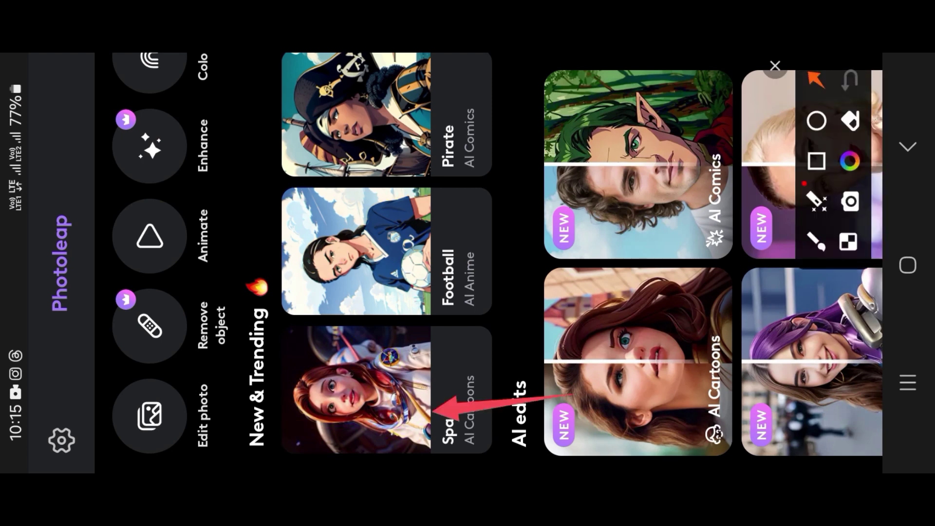
pyautogui.moveTo(604, 305)
pyautogui.mouseDown()
pyautogui.moveTo(397, 246)
pyautogui.moveTo(400, 129)
pyautogui.mouseUp()
pyautogui.moveTo(512, 348); pyautogui.dragTo(711, 370)
pyautogui.moveTo(487, 131); pyautogui.dragTo(599, 161)
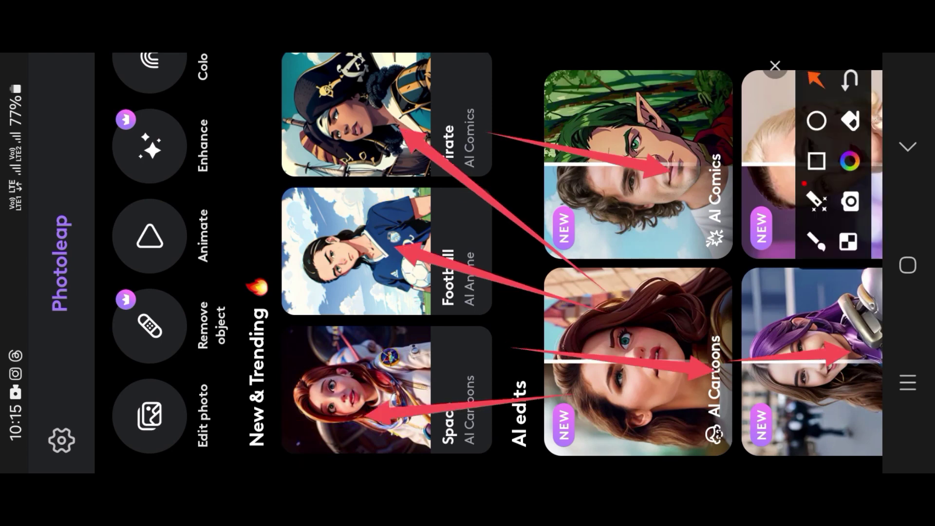
pyautogui.click(775, 66)
pyautogui.scroll(-5, 570, 263)
pyautogui.scroll(-5, 487, 263)
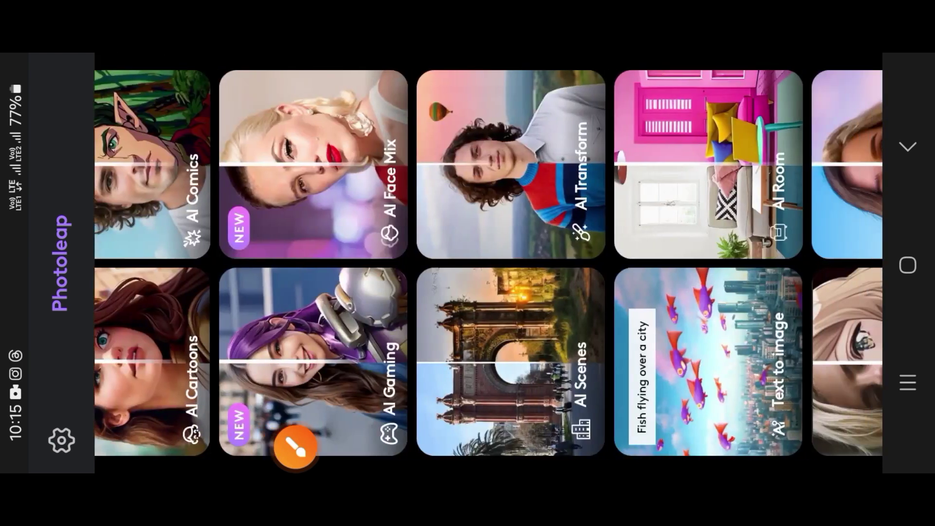
pyautogui.scroll(-5, 487, 263)
pyautogui.scroll(4, 487, 263)
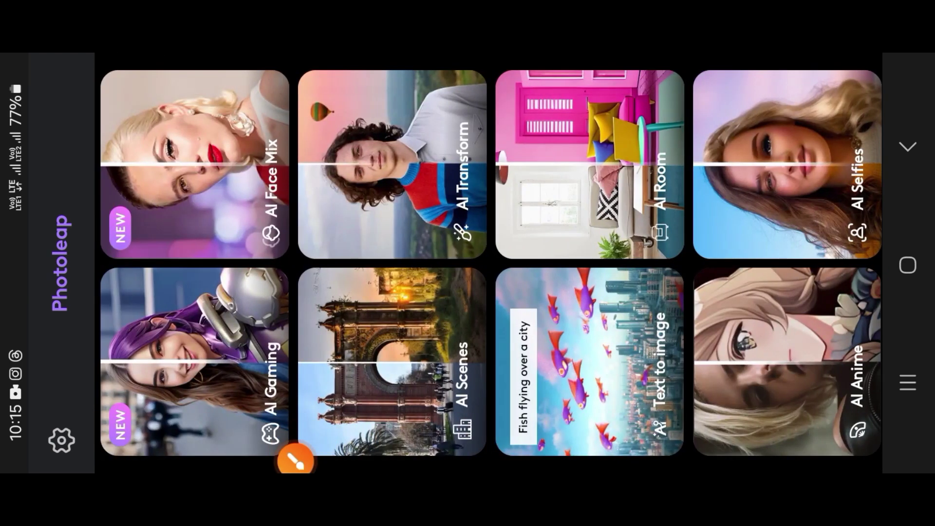
# Point out the AI Scenes, Gaming, Face Mix, Transform, Room, Anime and Selfies edits
pyautogui.click(295, 447)
pyautogui.moveTo(507, 375); pyautogui.dragTo(415, 384)
pyautogui.moveTo(284, 260); pyautogui.dragTo(405, 347)
pyautogui.moveTo(326, 352); pyautogui.dragTo(204, 381)
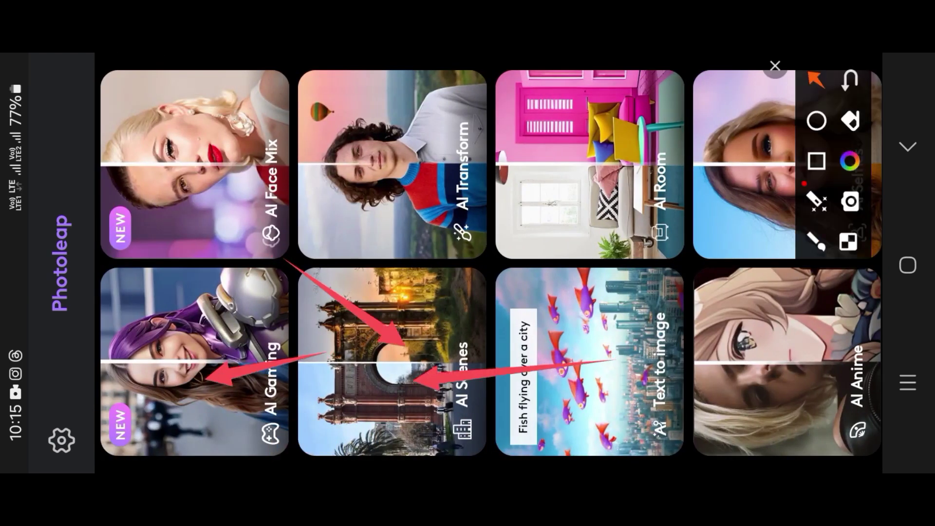
pyautogui.moveTo(385, 215); pyautogui.dragTo(221, 132)
pyautogui.moveTo(458, 221); pyautogui.dragTo(392, 129)
pyautogui.moveTo(502, 179); pyautogui.dragTo(613, 145)
pyautogui.moveTo(613, 306); pyautogui.dragTo(791, 332)
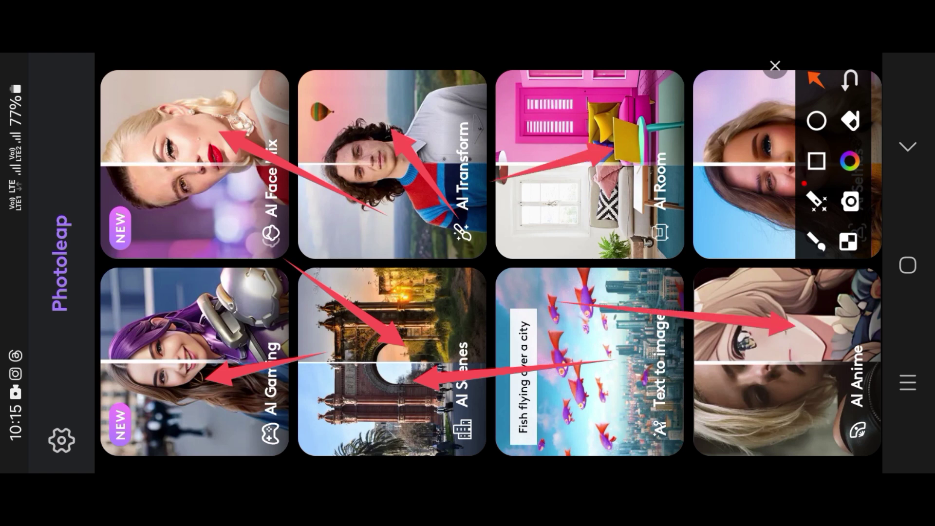
pyautogui.moveTo(653, 175); pyautogui.dragTo(728, 141)
pyautogui.click(775, 65)
pyautogui.hscroll(-10, 487, 263)
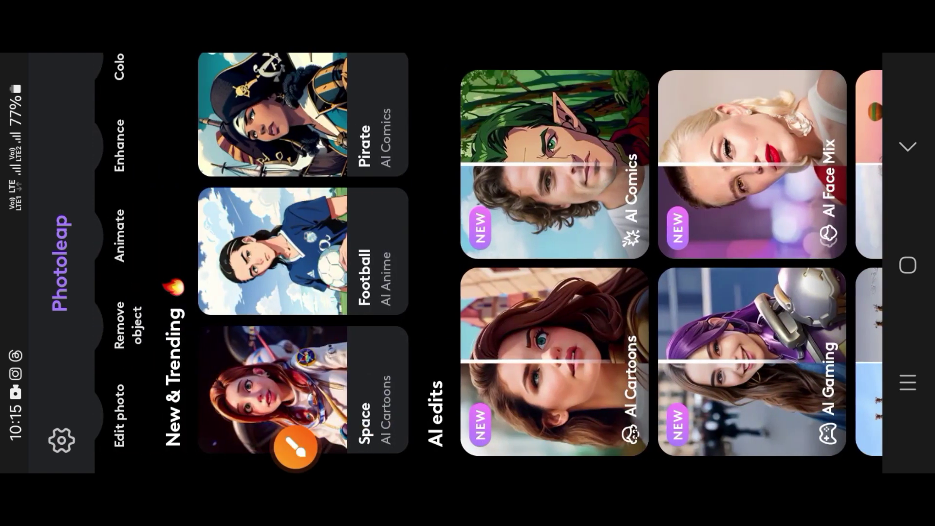
# Circle the AI Comics example face and the NEW badges on Cartoons, Gaming and Face Mix
pyautogui.click(296, 447)
pyautogui.moveTo(480, 173); pyautogui.dragTo(497, 260)
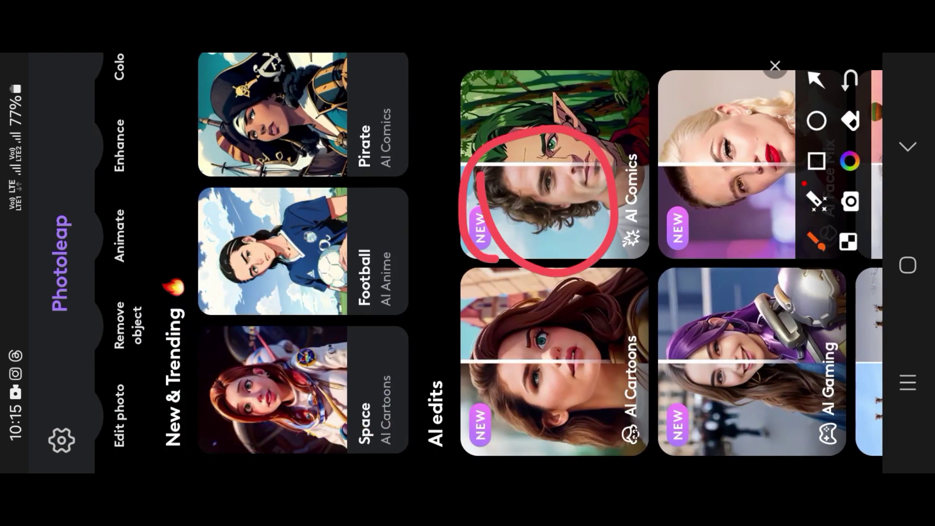
pyautogui.moveTo(519, 412)
pyautogui.mouseDown()
pyautogui.moveTo(429, 429)
pyautogui.moveTo(517, 397)
pyautogui.mouseUp()
pyautogui.click(652, 410)
pyautogui.moveTo(682, 375); pyautogui.dragTo(650, 390)
pyautogui.moveTo(692, 170); pyautogui.dragTo(653, 205)
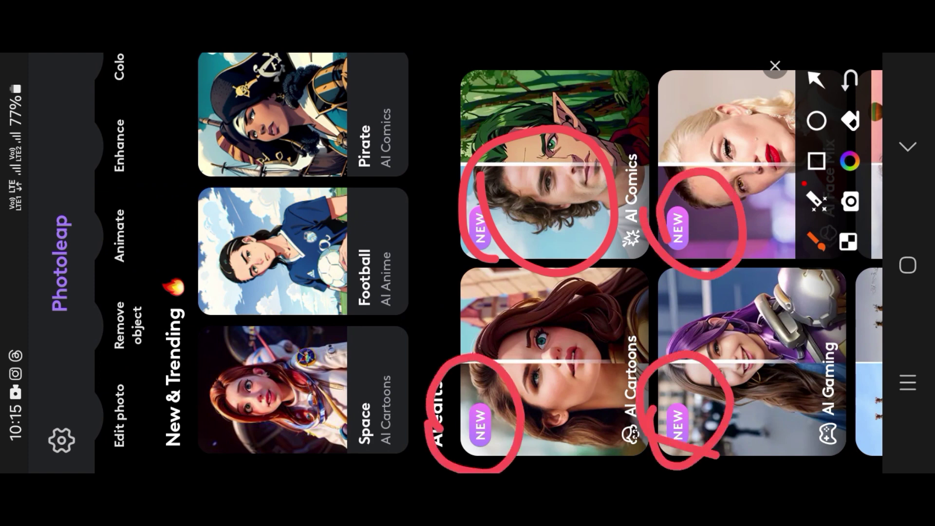
pyautogui.click(775, 65)
pyautogui.hscroll(2, 487, 263)
pyautogui.hscroll(-3, 487, 263)
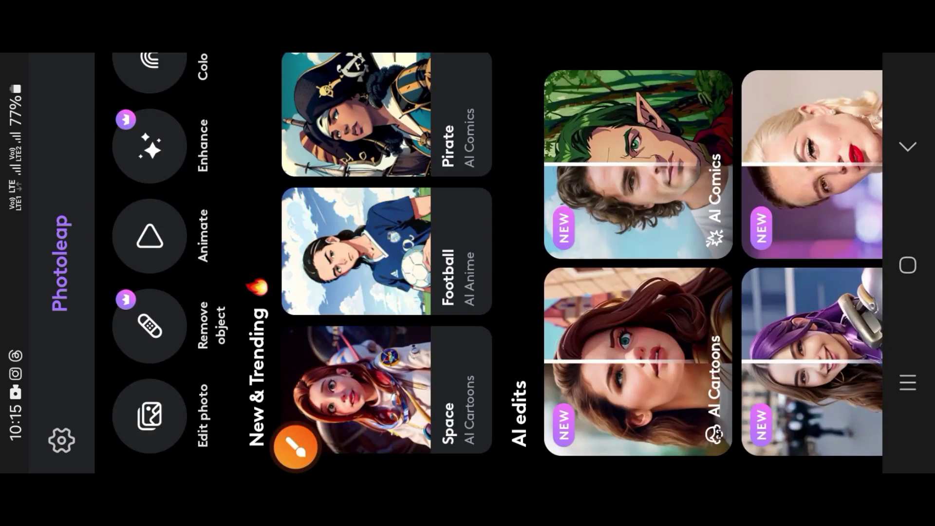
# Highlight the Animate, Enhance and object-removal features, then start Edit photo from the gallery
pyautogui.click(296, 445)
pyautogui.moveTo(450, 223); pyautogui.dragTo(184, 235)
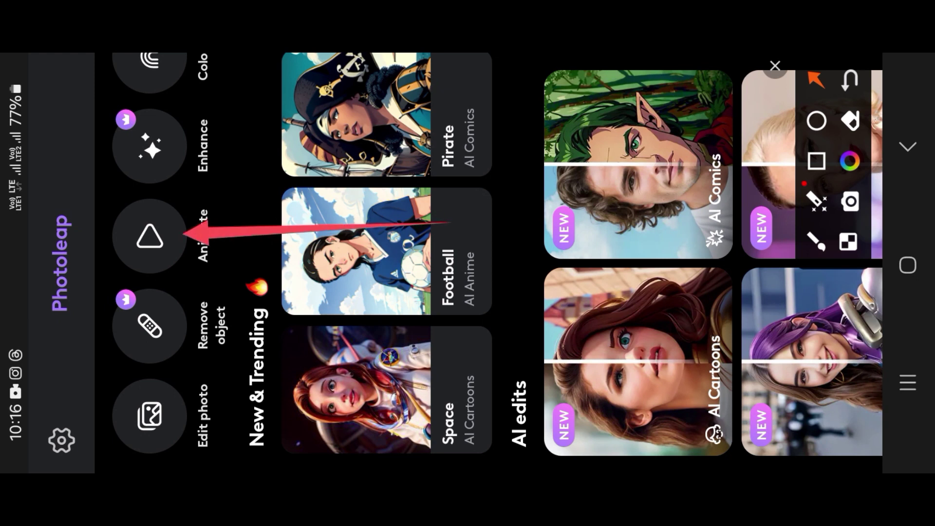
pyautogui.moveTo(451, 168); pyautogui.dragTo(163, 135)
pyautogui.moveTo(450, 244)
pyautogui.mouseDown()
pyautogui.moveTo(273, 390)
pyautogui.moveTo(171, 422)
pyautogui.moveTo(161, 324)
pyautogui.mouseUp()
pyautogui.click(775, 65)
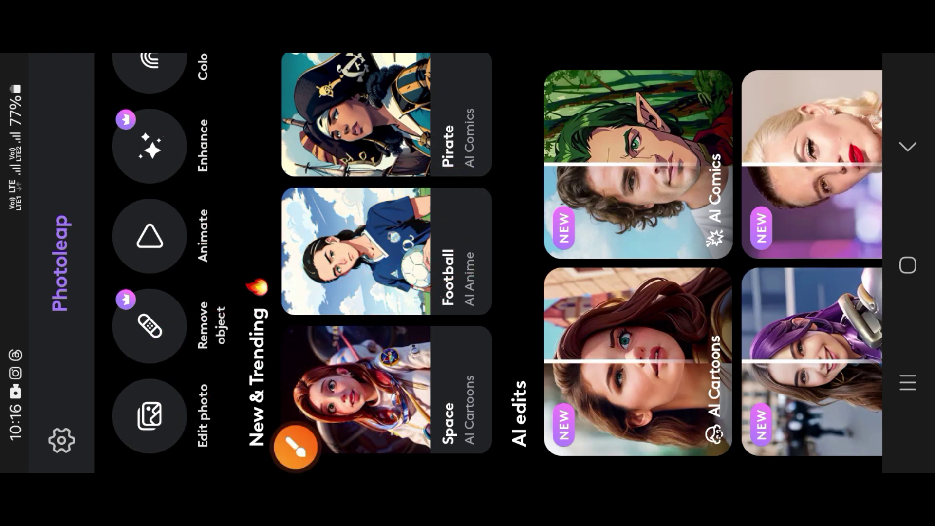
pyautogui.click(150, 416)
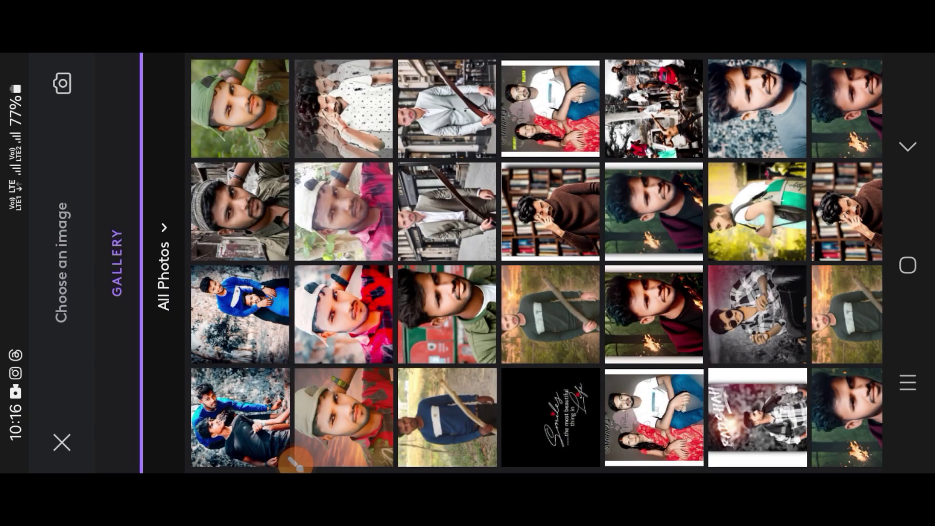
# Open the red-shirt, white-cap portrait and mark his face, cap, shirt and the AI Filters tool
pyautogui.click(343, 314)
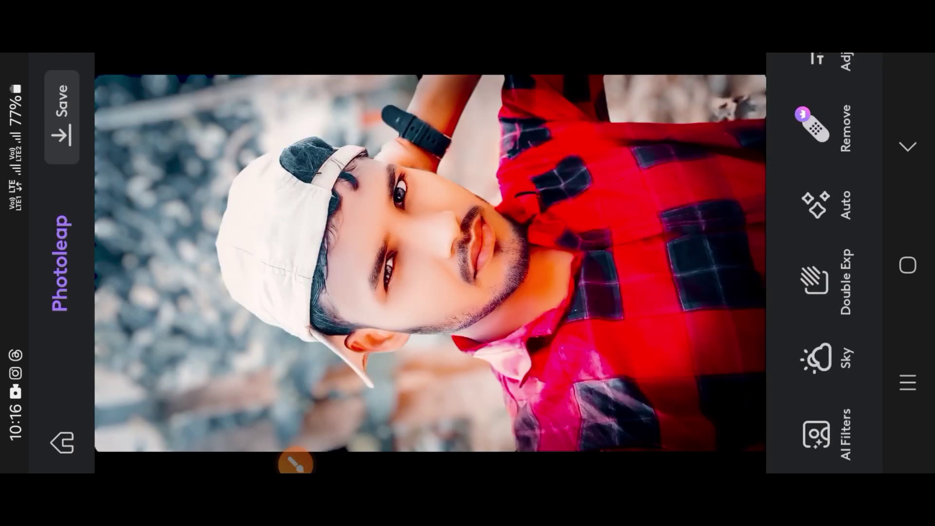
pyautogui.click(295, 463)
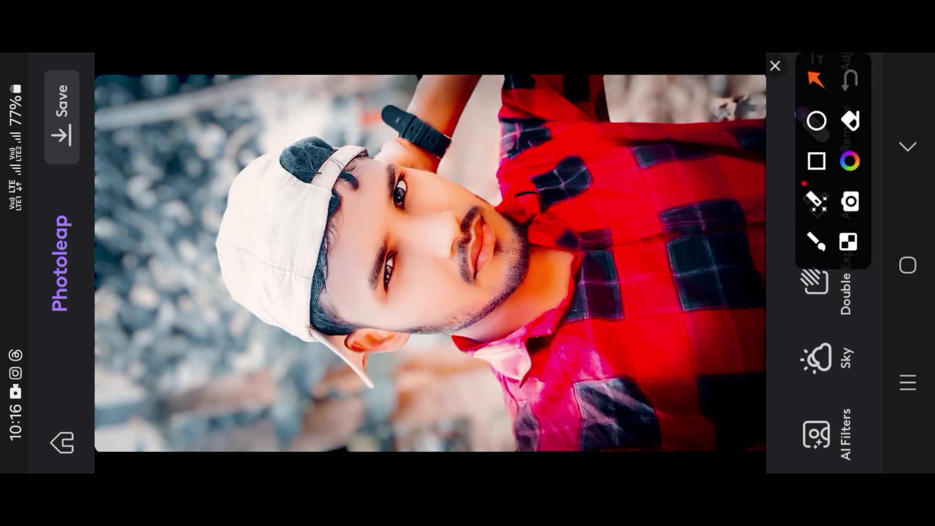
pyautogui.moveTo(696, 276); pyautogui.dragTo(492, 263)
pyautogui.moveTo(717, 370); pyautogui.dragTo(502, 358)
pyautogui.moveTo(126, 141)
pyautogui.mouseDown()
pyautogui.moveTo(346, 199)
pyautogui.moveTo(417, 182)
pyautogui.mouseUp()
pyautogui.moveTo(643, 134); pyautogui.dragTo(511, 168)
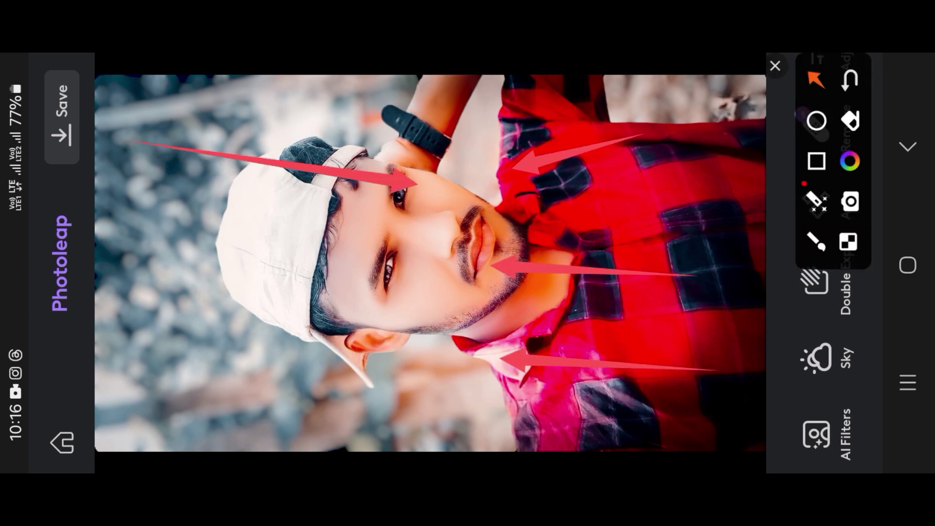
pyautogui.moveTo(226, 222)
pyautogui.mouseDown()
pyautogui.moveTo(458, 370)
pyautogui.moveTo(267, 276)
pyautogui.mouseUp()
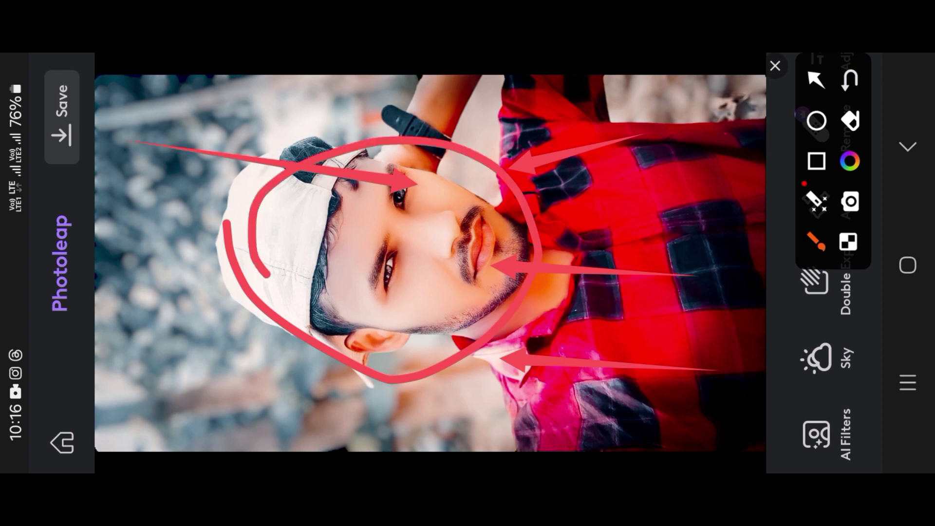
pyautogui.moveTo(526, 327)
pyautogui.mouseDown()
pyautogui.moveTo(741, 402)
pyautogui.moveTo(801, 434)
pyautogui.mouseUp()
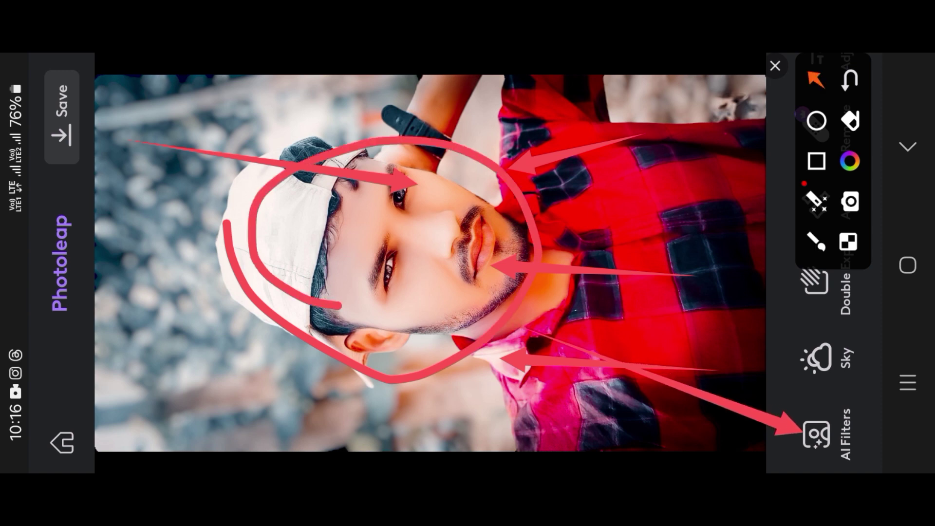
pyautogui.click(775, 66)
# Point out the Sky, Double Exp, Auto and Remove tools beside the photo
pyautogui.click(295, 446)
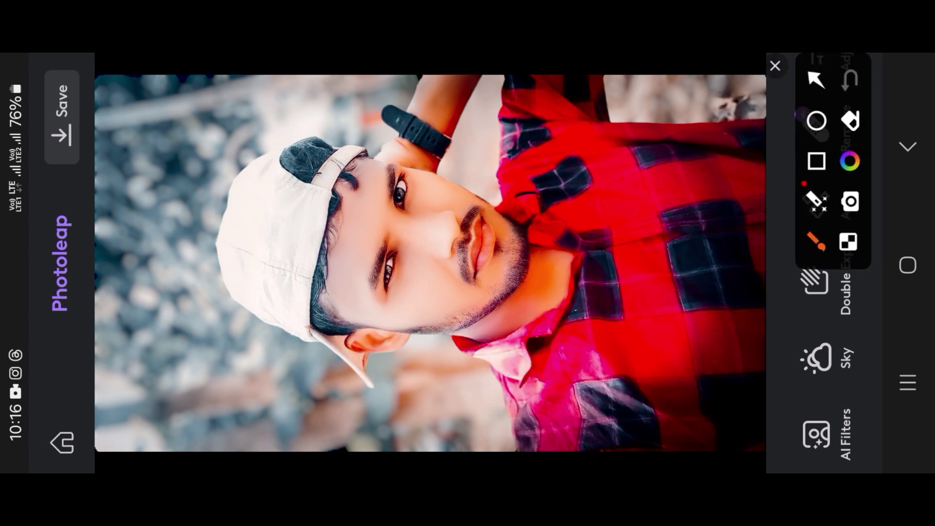
pyautogui.moveTo(818, 161); pyautogui.dragTo(388, 355)
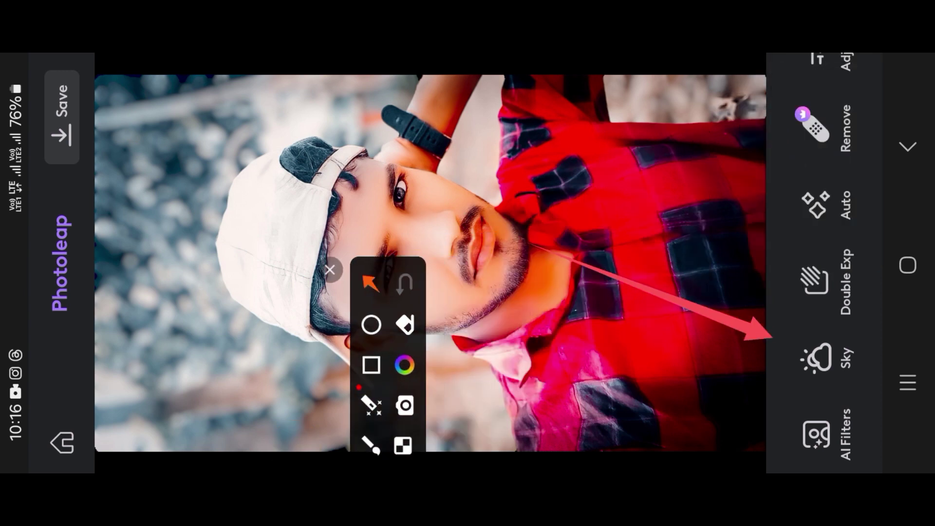
pyautogui.moveTo(536, 248); pyautogui.dragTo(806, 343)
pyautogui.moveTo(629, 209); pyautogui.dragTo(806, 273)
pyautogui.moveTo(692, 175); pyautogui.dragTo(850, 178)
pyautogui.moveTo(711, 104); pyautogui.dragTo(841, 108)
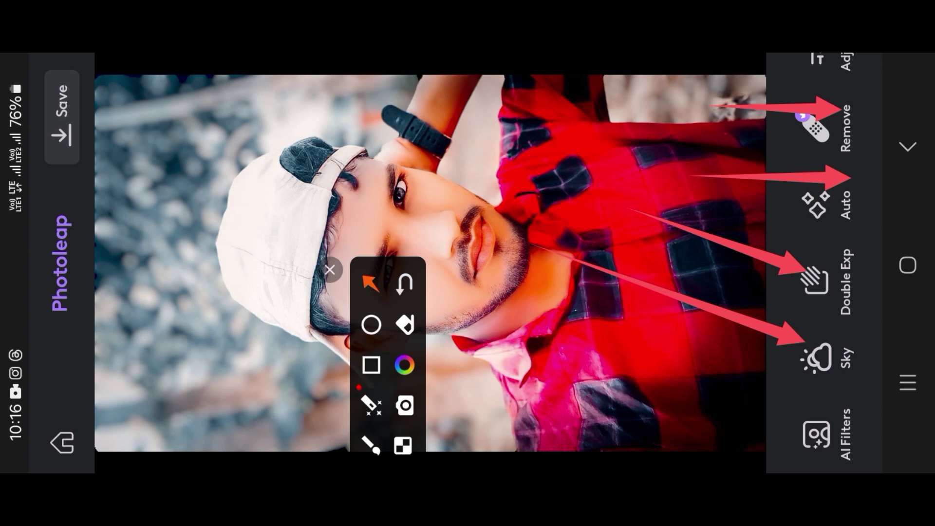
pyautogui.click(329, 270)
# Bring up the AI Filters list and scroll through it
pyautogui.click(823, 435)
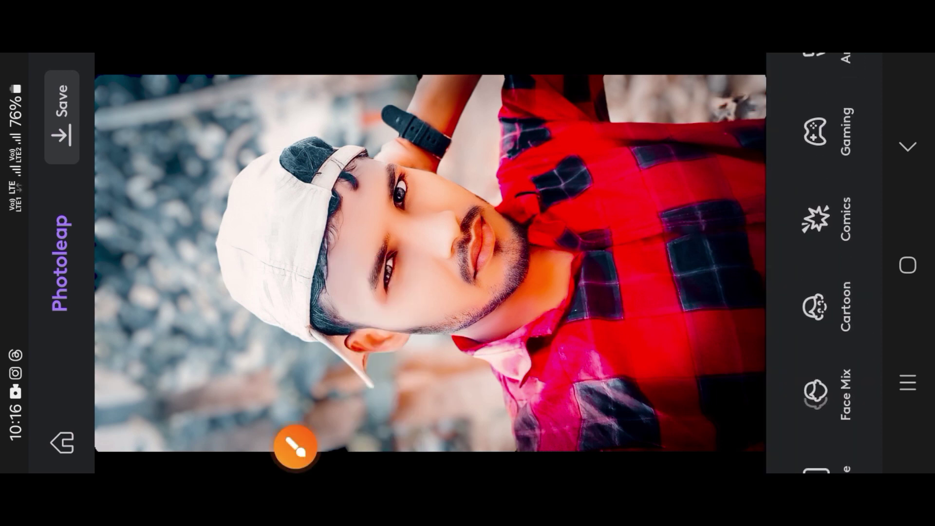
pyautogui.scroll(3, 824, 263)
pyautogui.scroll(-2, 823, 264)
pyautogui.scroll(3, 823, 263)
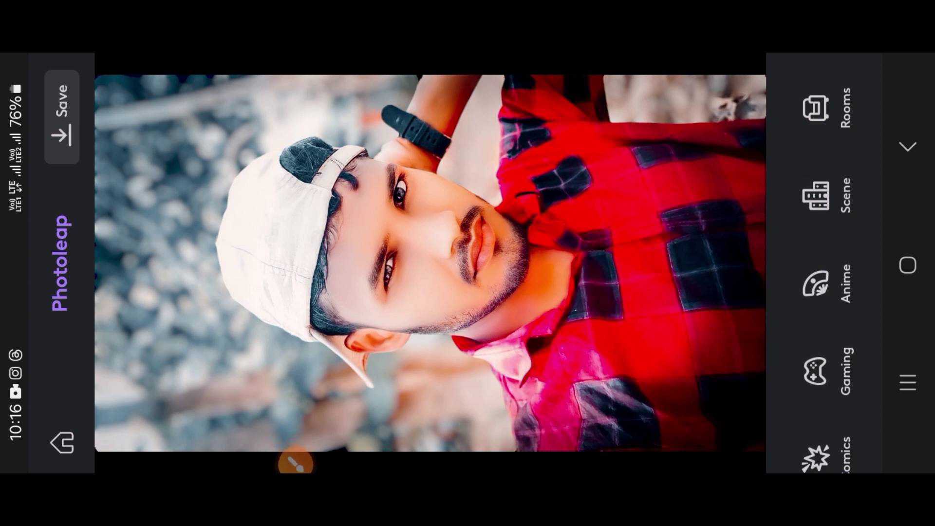
# Mark the Scene and Rooms filters, then open AI Scenes for the portrait
pyautogui.click(295, 462)
pyautogui.moveTo(833, 161); pyautogui.dragTo(532, 361)
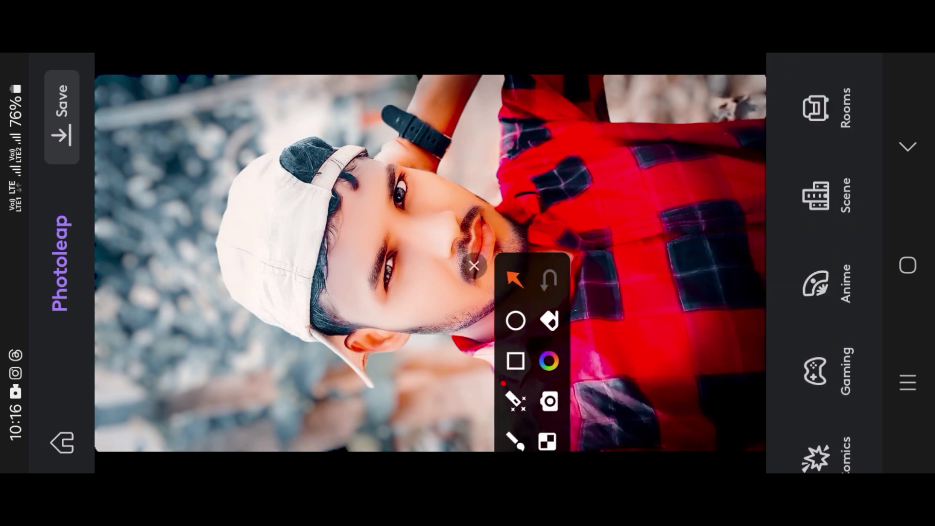
pyautogui.moveTo(487, 136); pyautogui.dragTo(789, 198)
pyautogui.moveTo(611, 263); pyautogui.dragTo(792, 227)
pyautogui.moveTo(643, 107); pyautogui.dragTo(823, 178)
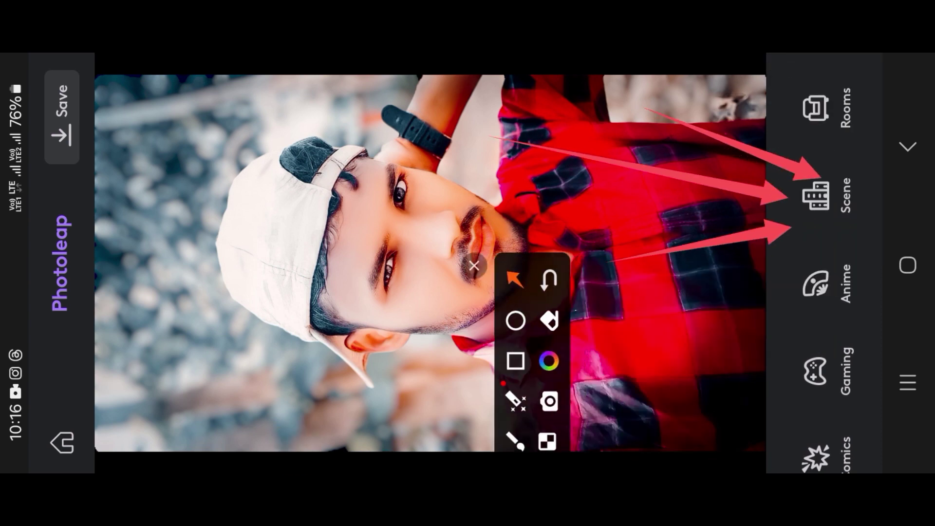
pyautogui.moveTo(640, 81); pyautogui.dragTo(828, 109)
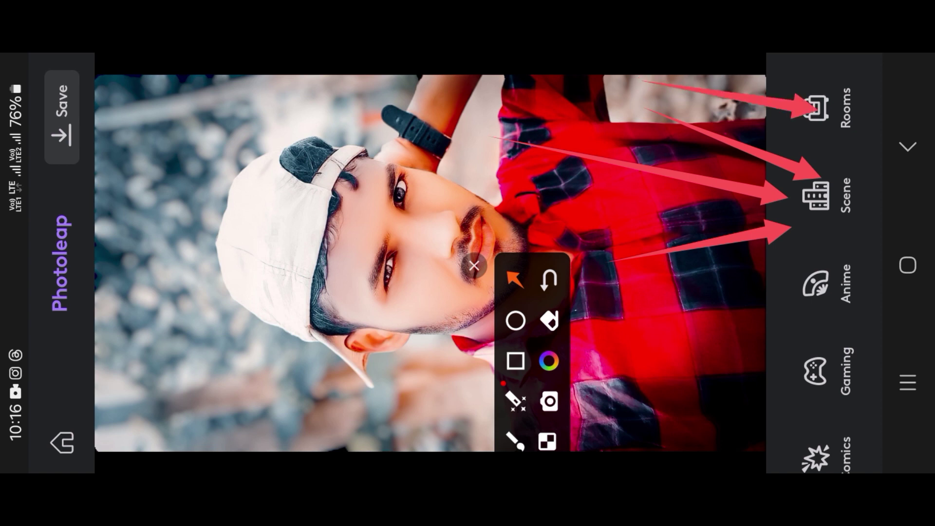
pyautogui.click(474, 266)
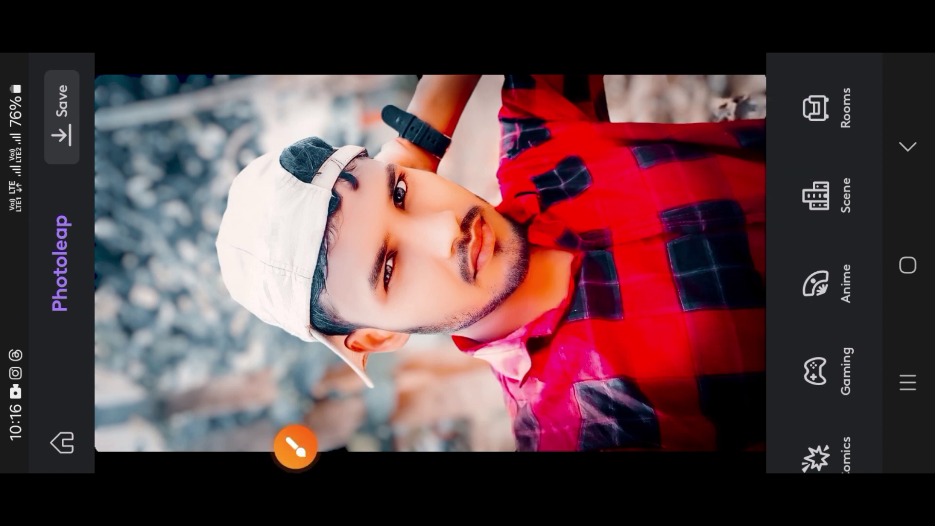
pyautogui.click(823, 195)
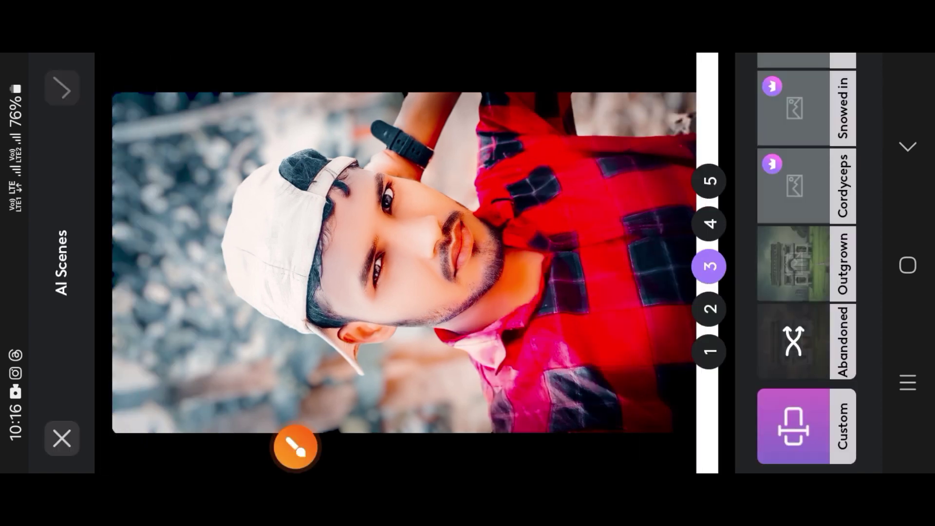
# Annotate the AI Scenes preset thumbnails and the portrait with arrows
pyautogui.click(295, 446)
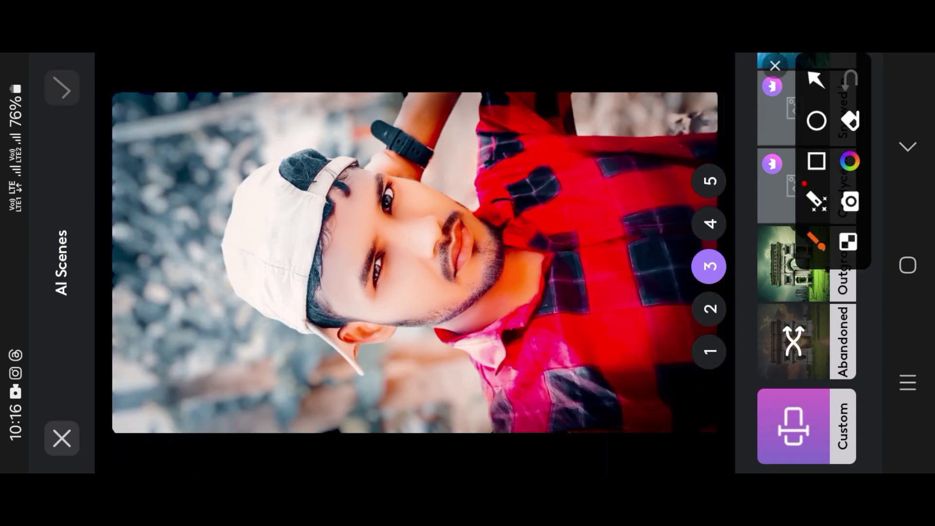
pyautogui.moveTo(481, 252); pyautogui.dragTo(750, 335)
pyautogui.moveTo(541, 187); pyautogui.dragTo(791, 257)
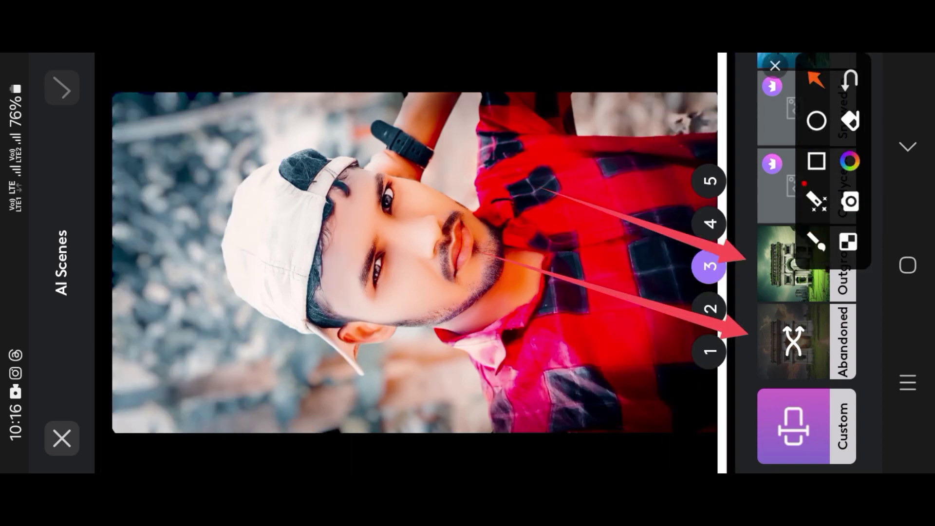
pyautogui.click(775, 66)
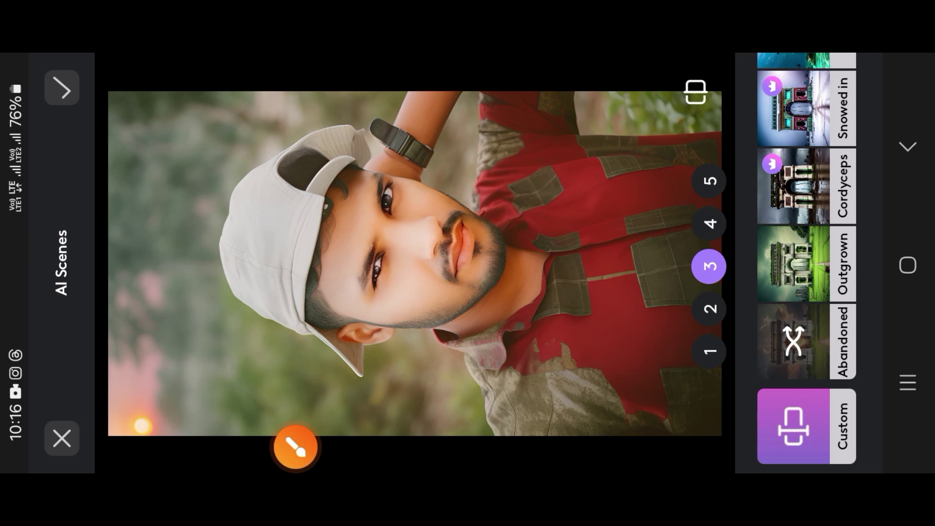
pyautogui.click(294, 445)
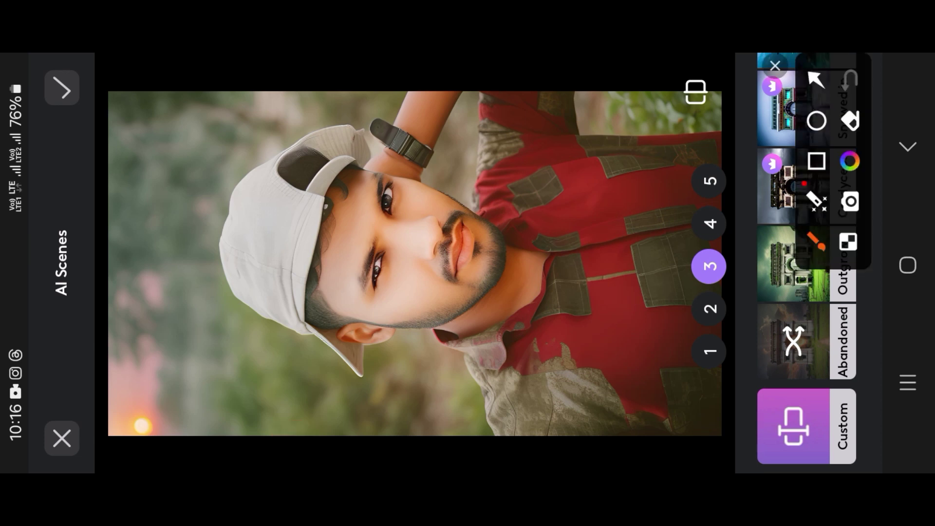
pyautogui.moveTo(660, 328); pyautogui.dragTo(475, 305)
pyautogui.moveTo(714, 341); pyautogui.dragTo(533, 192)
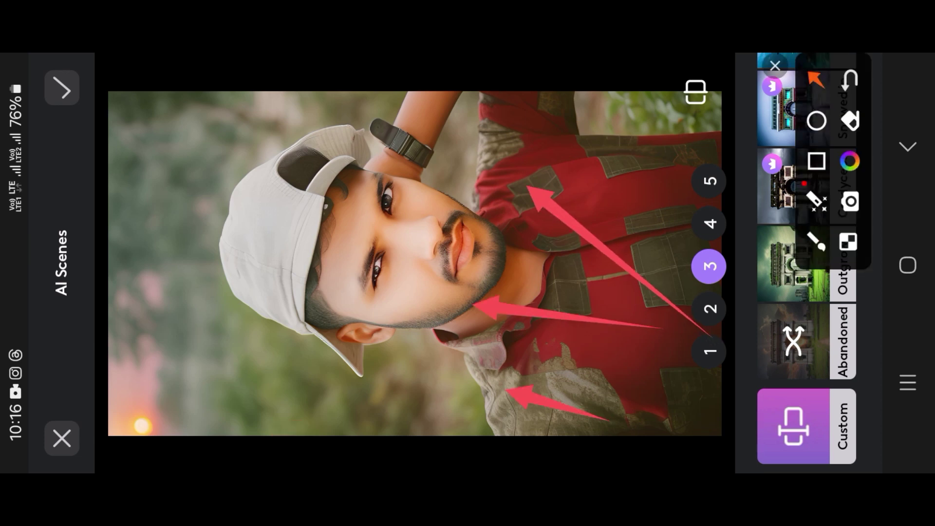
pyautogui.moveTo(609, 419); pyautogui.dragTo(368, 322)
pyautogui.moveTo(241, 215)
pyautogui.mouseDown()
pyautogui.moveTo(463, 371)
pyautogui.moveTo(348, 320)
pyautogui.mouseUp()
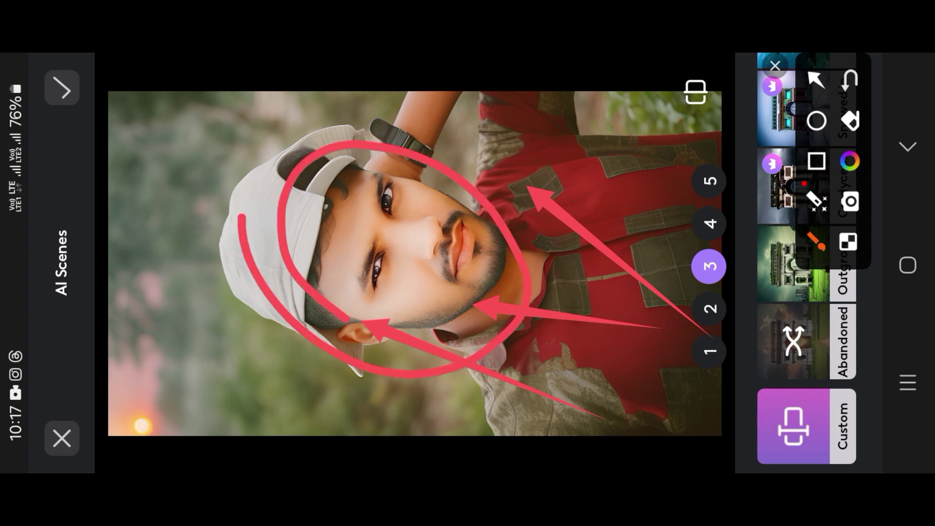
pyautogui.moveTo(490, 142)
pyautogui.mouseDown()
pyautogui.moveTo(606, 163)
pyautogui.moveTo(536, 219)
pyautogui.mouseUp()
pyautogui.moveTo(114, 418); pyautogui.dragTo(131, 351)
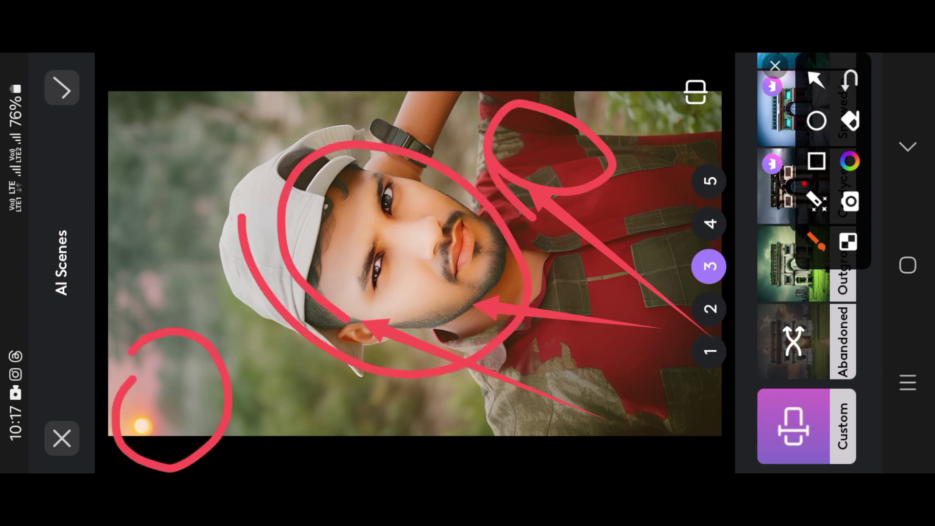
pyautogui.click(775, 65)
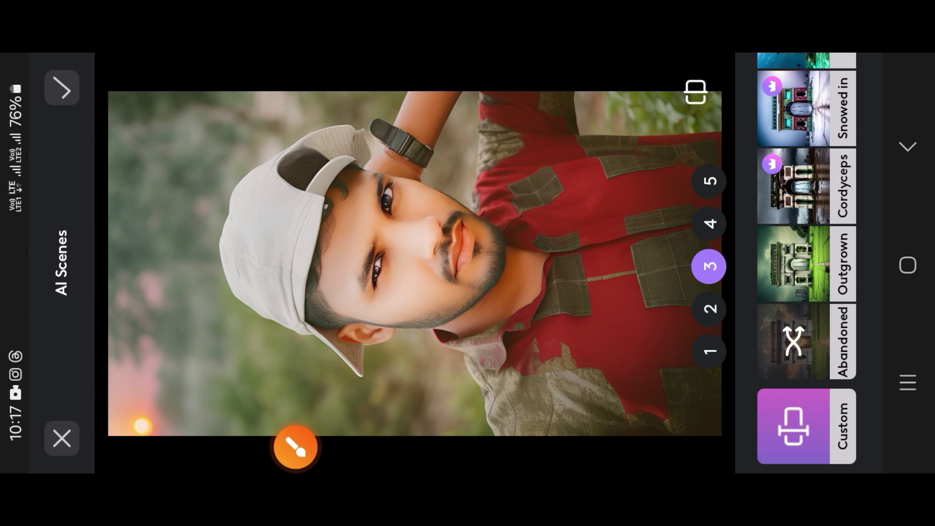
# Point at the scene thumbnails and apply the Outgrown scene
pyautogui.click(296, 447)
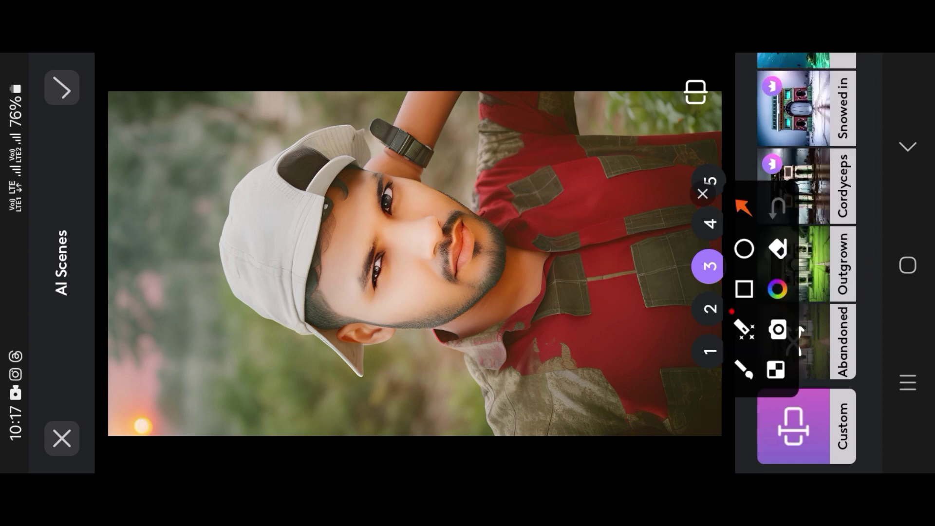
pyautogui.moveTo(396, 210); pyautogui.dragTo(819, 256)
pyautogui.moveTo(553, 195); pyautogui.dragTo(811, 171)
pyautogui.moveTo(621, 350); pyautogui.dragTo(801, 318)
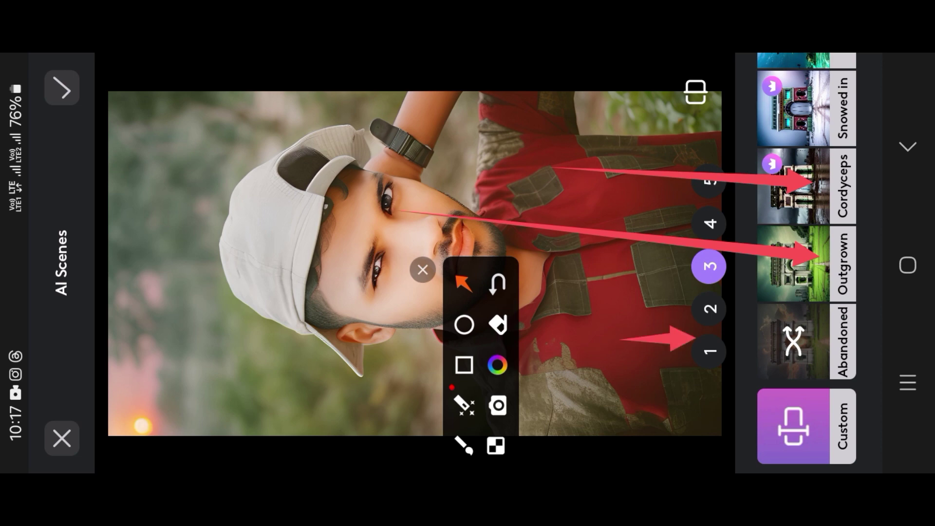
pyautogui.click(423, 269)
pyautogui.click(794, 264)
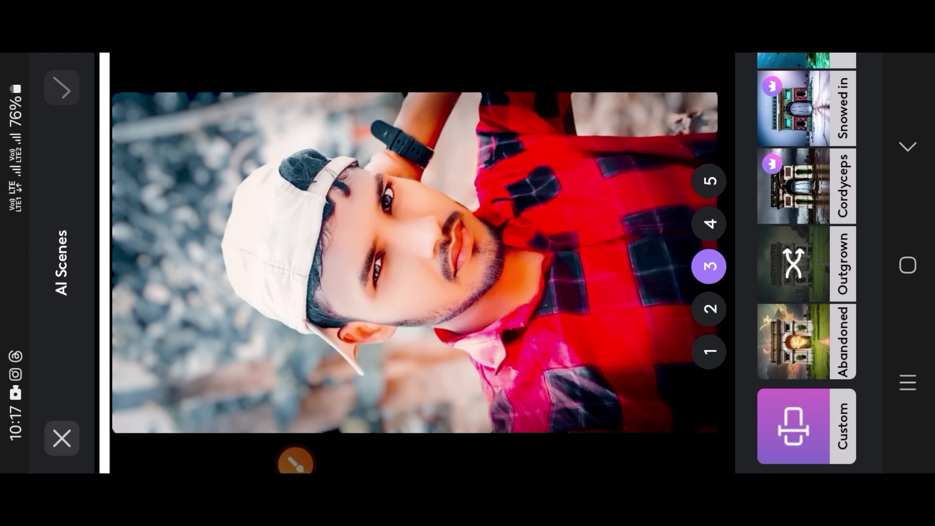
# Circle details on the rendered Outgrown forest portrait
pyautogui.click(296, 462)
pyautogui.moveTo(176, 221); pyautogui.dragTo(198, 204)
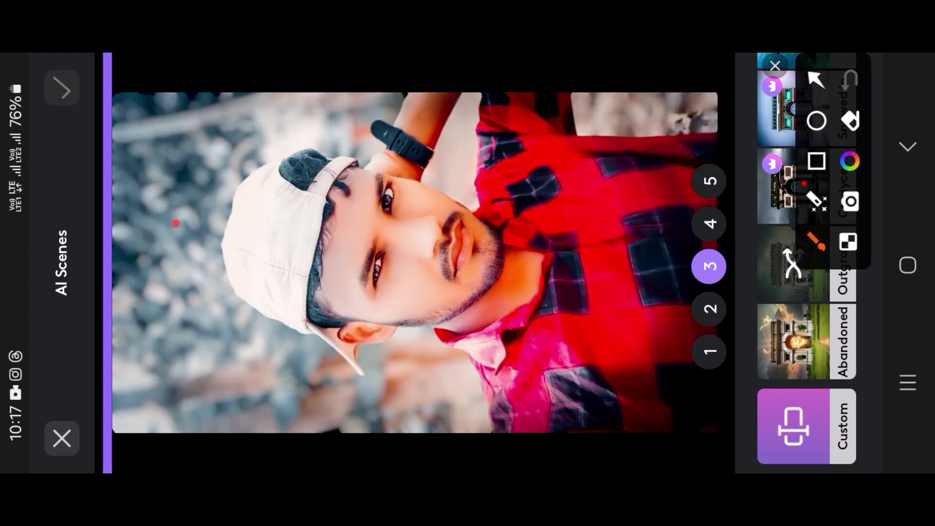
pyautogui.moveTo(199, 115); pyautogui.dragTo(439, 254)
pyautogui.moveTo(487, 292)
pyautogui.mouseDown()
pyautogui.moveTo(621, 297)
pyautogui.moveTo(477, 242)
pyautogui.mouseUp()
pyautogui.click(775, 66)
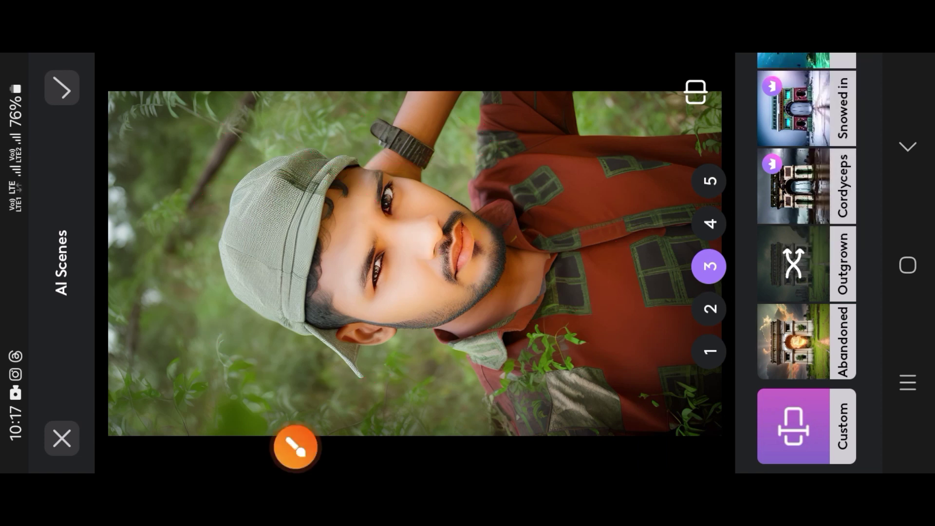
# Annotate further parts of the Outgrown result with arrows
pyautogui.click(296, 447)
pyautogui.moveTo(664, 318); pyautogui.dragTo(436, 241)
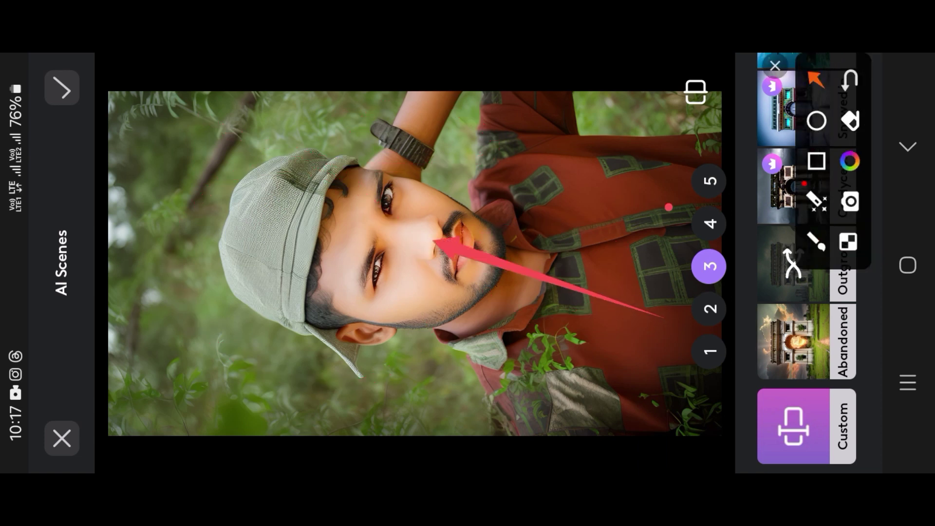
pyautogui.moveTo(669, 207); pyautogui.dragTo(466, 170)
pyautogui.moveTo(712, 397); pyautogui.dragTo(551, 407)
pyautogui.moveTo(429, 399); pyautogui.dragTo(138, 343)
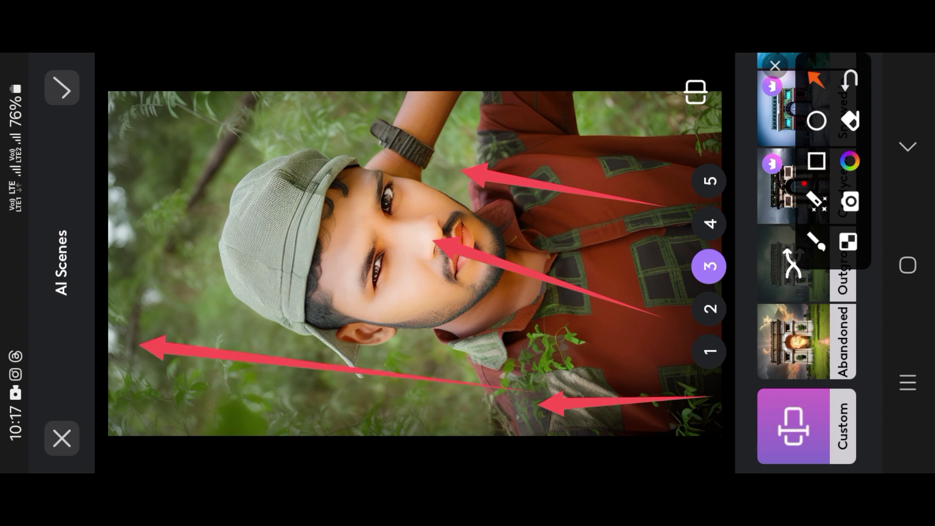
pyautogui.moveTo(589, 319); pyautogui.dragTo(180, 139)
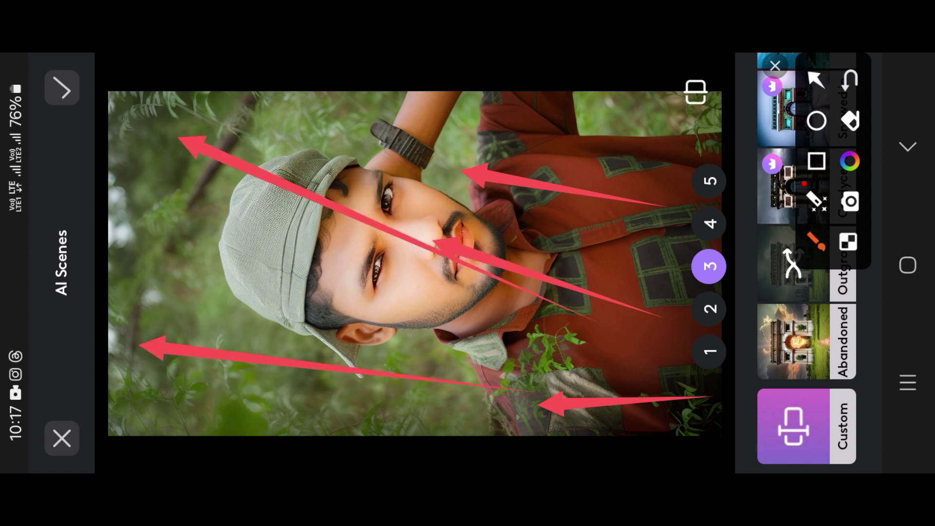
pyautogui.moveTo(202, 207)
pyautogui.mouseDown()
pyautogui.moveTo(541, 253)
pyautogui.moveTo(426, 296)
pyautogui.mouseUp()
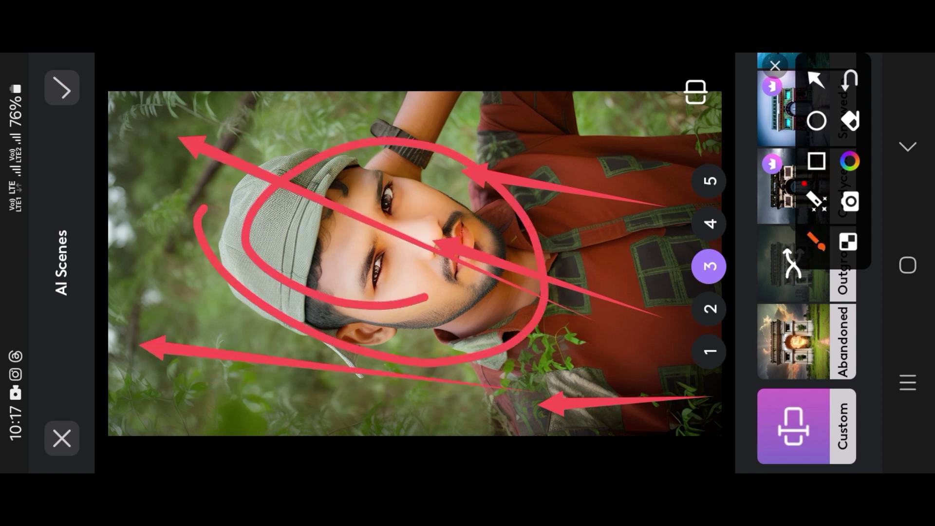
pyautogui.click(775, 65)
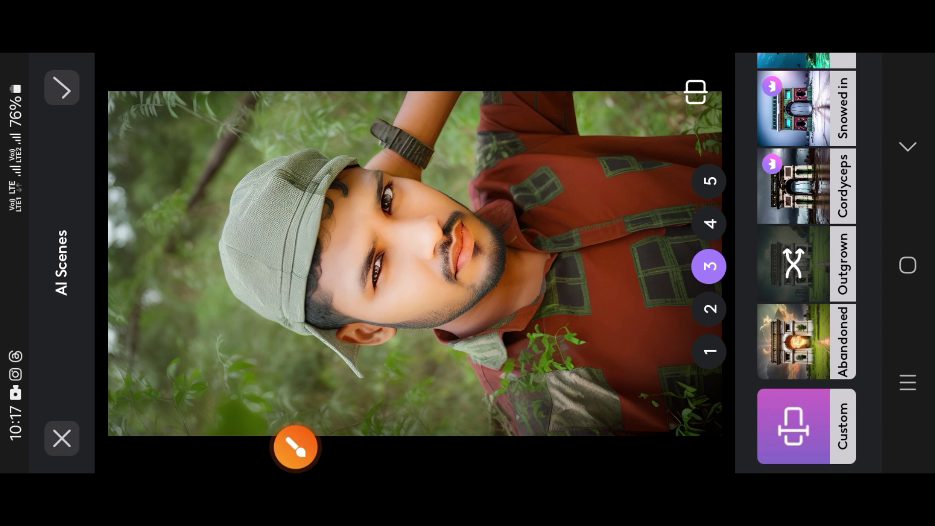
# Point arrows at the generated variations and show the second Outgrown variation
pyautogui.click(296, 447)
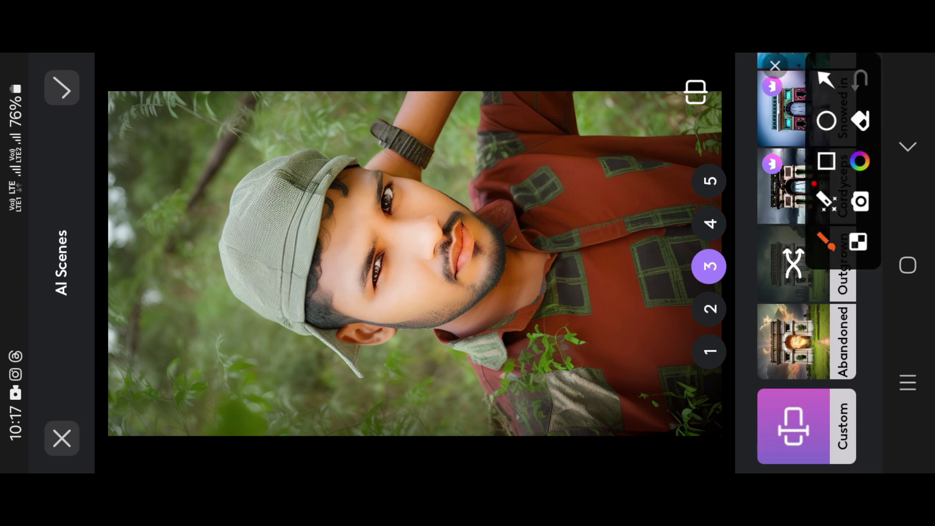
pyautogui.moveTo(414, 211); pyautogui.dragTo(697, 222)
pyautogui.moveTo(482, 136); pyautogui.dragTo(699, 178)
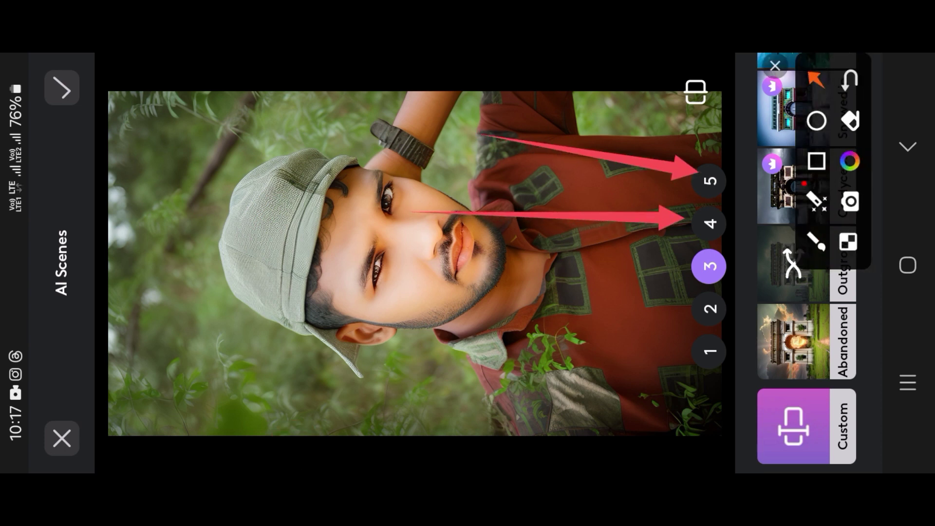
pyautogui.moveTo(462, 319); pyautogui.dragTo(698, 310)
pyautogui.moveTo(492, 367); pyautogui.dragTo(700, 340)
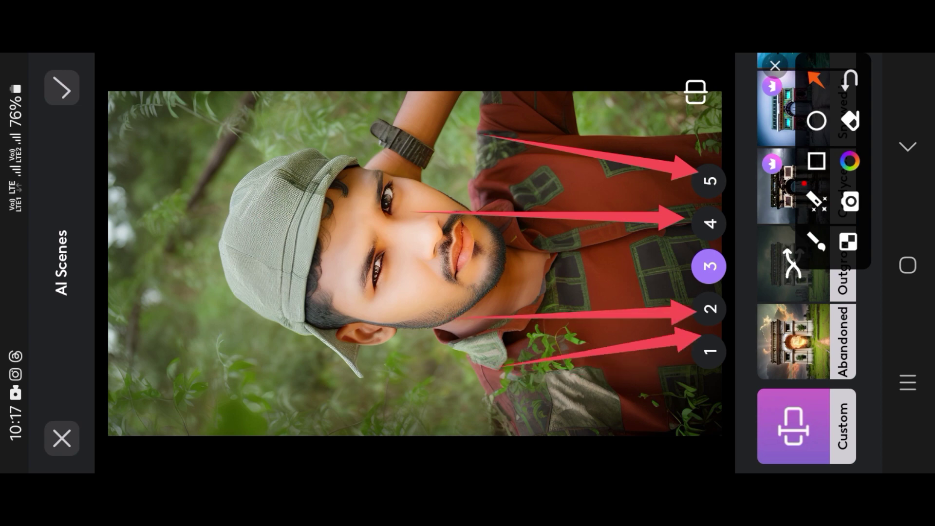
pyautogui.click(775, 66)
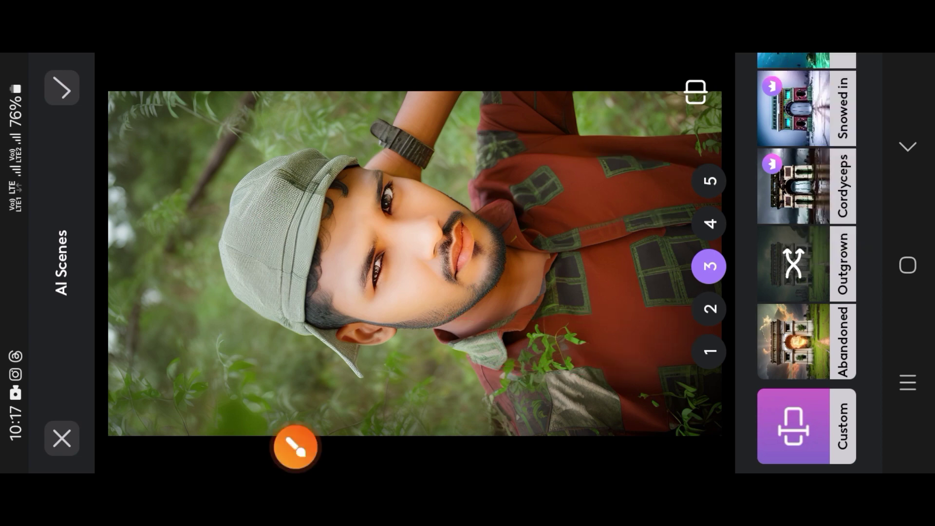
pyautogui.click(709, 309)
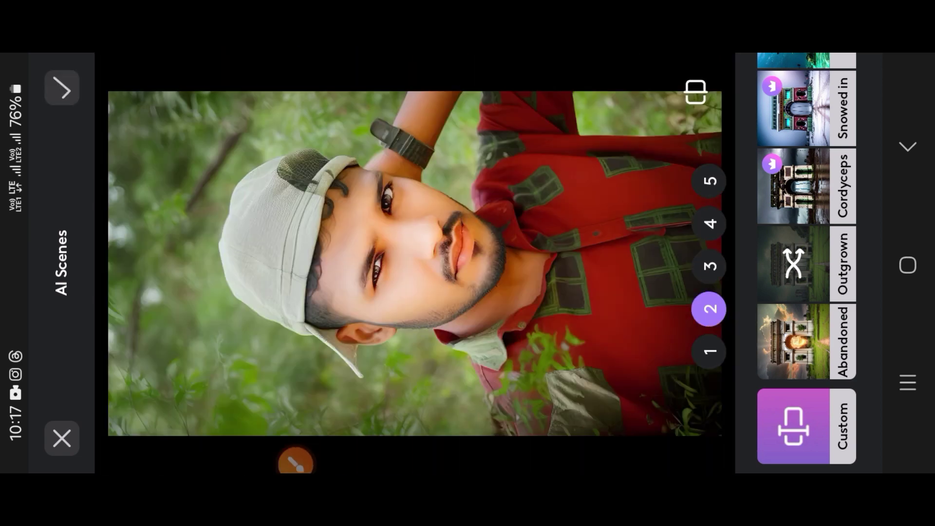
# Annotate the second variation's cap, patched red shirt and forest backdrop, then clear the marks
pyautogui.click(296, 463)
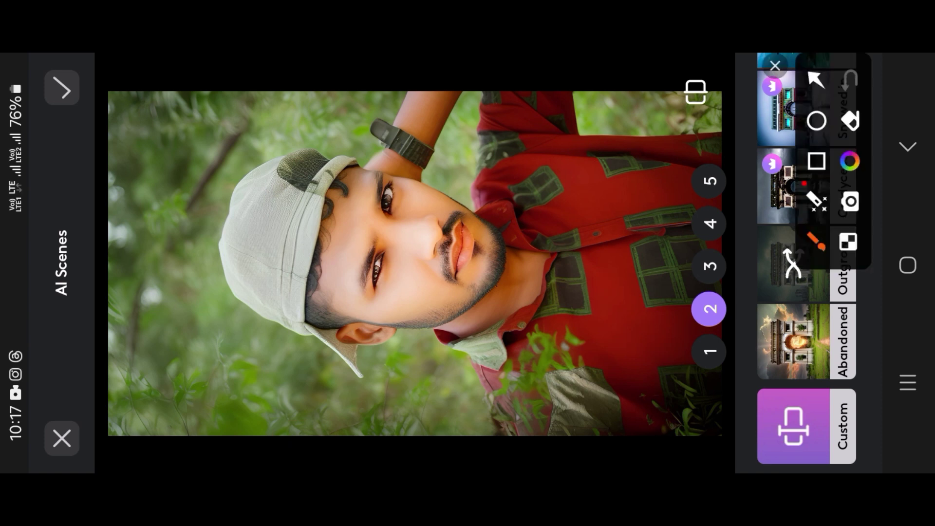
pyautogui.moveTo(598, 215); pyautogui.dragTo(408, 213)
pyautogui.moveTo(637, 294); pyautogui.dragTo(425, 275)
pyautogui.moveTo(696, 383); pyautogui.dragTo(543, 406)
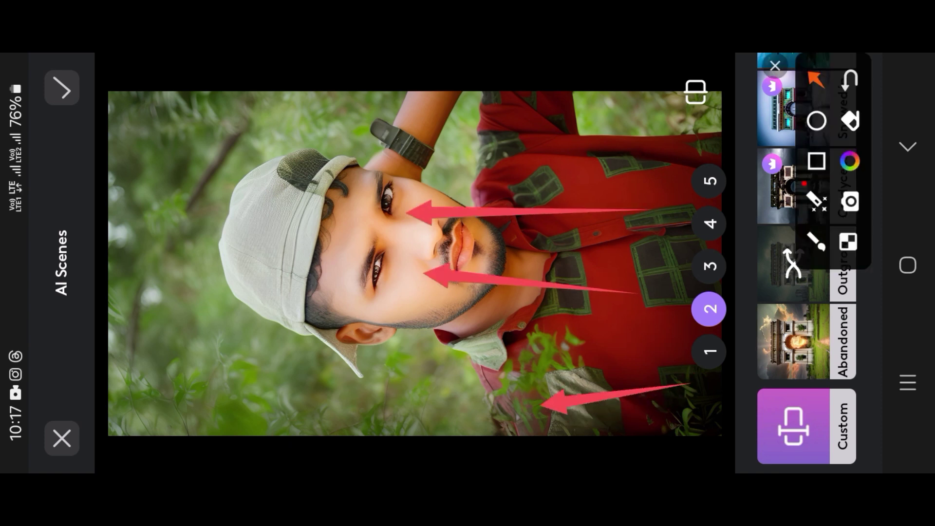
pyautogui.moveTo(717, 193); pyautogui.dragTo(571, 133)
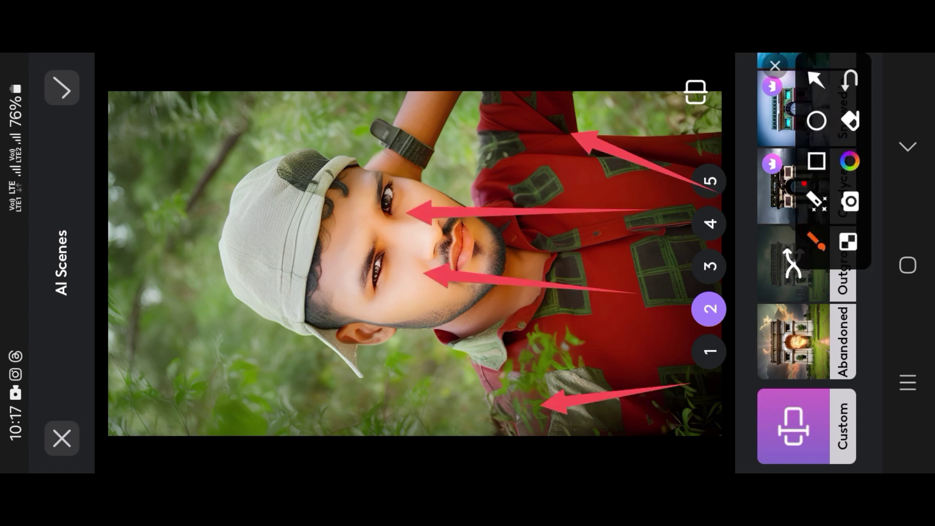
pyautogui.moveTo(194, 200)
pyautogui.mouseDown()
pyautogui.moveTo(531, 380)
pyautogui.moveTo(291, 261)
pyautogui.mouseUp()
pyautogui.moveTo(131, 81)
pyautogui.mouseDown()
pyautogui.moveTo(198, 208)
pyautogui.moveTo(234, 214)
pyautogui.mouseUp()
pyautogui.moveTo(133, 109); pyautogui.dragTo(120, 151)
pyautogui.moveTo(121, 248)
pyautogui.mouseDown()
pyautogui.moveTo(113, 269)
pyautogui.moveTo(134, 314)
pyautogui.mouseUp()
pyautogui.click(775, 65)
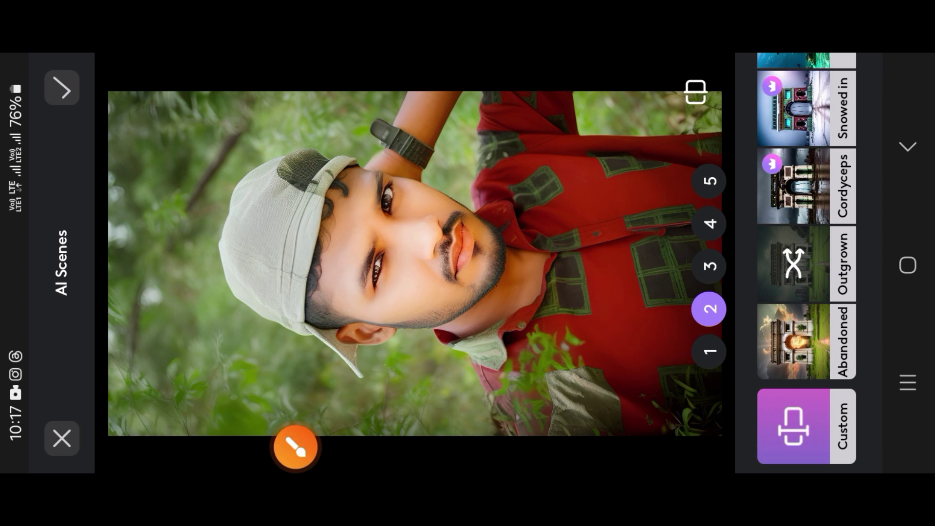
# Browse the AI Scenes thumbnails without choosing one
pyautogui.scroll(10, 807, 263)
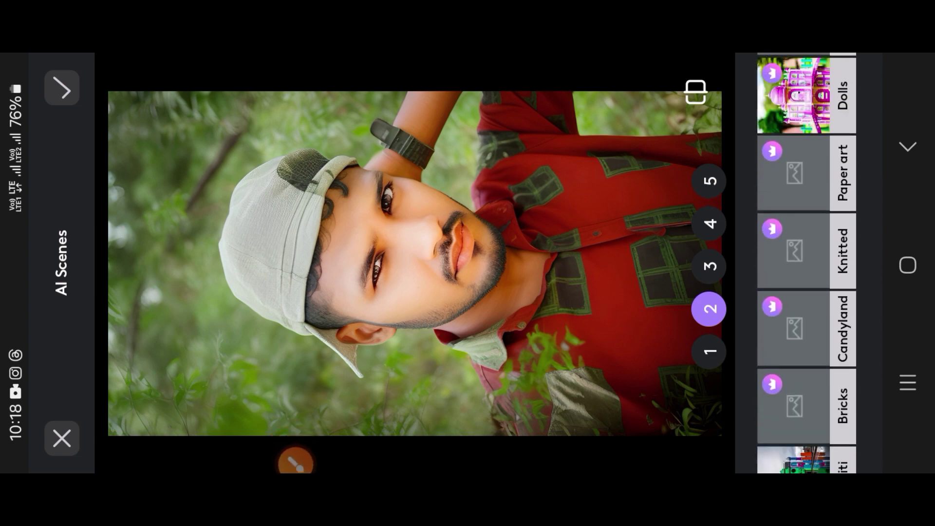
pyautogui.scroll(8, 808, 263)
pyautogui.scroll(-5, 808, 263)
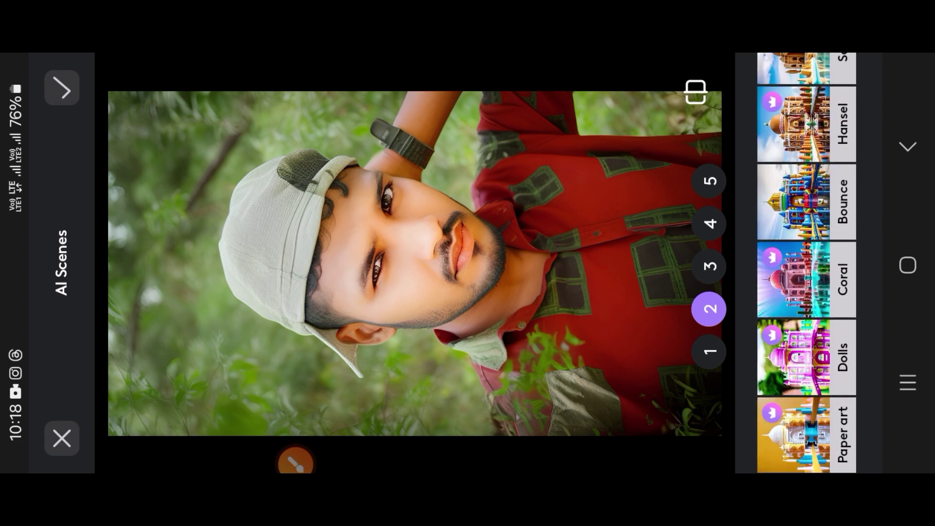
pyautogui.scroll(3, 807, 264)
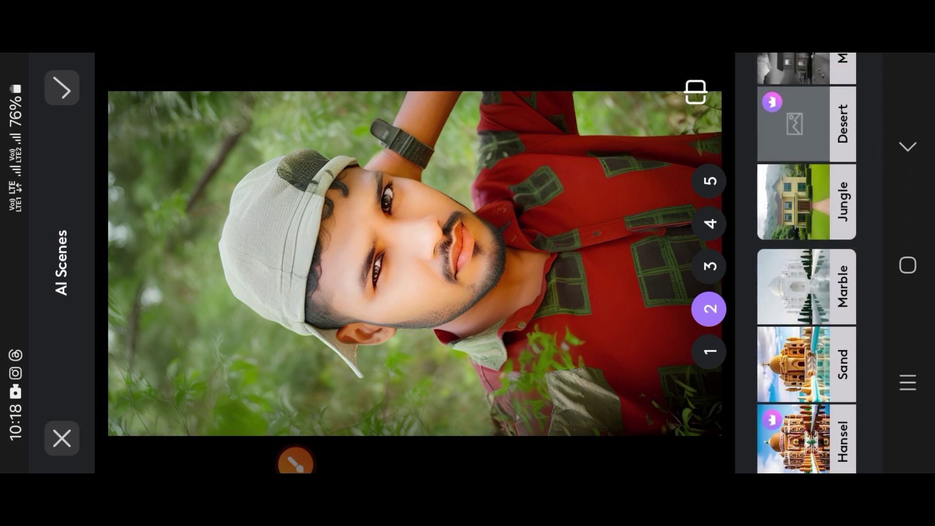
pyautogui.scroll(-5, 807, 263)
pyautogui.scroll(-5, 807, 263)
pyautogui.scroll(-3, 807, 263)
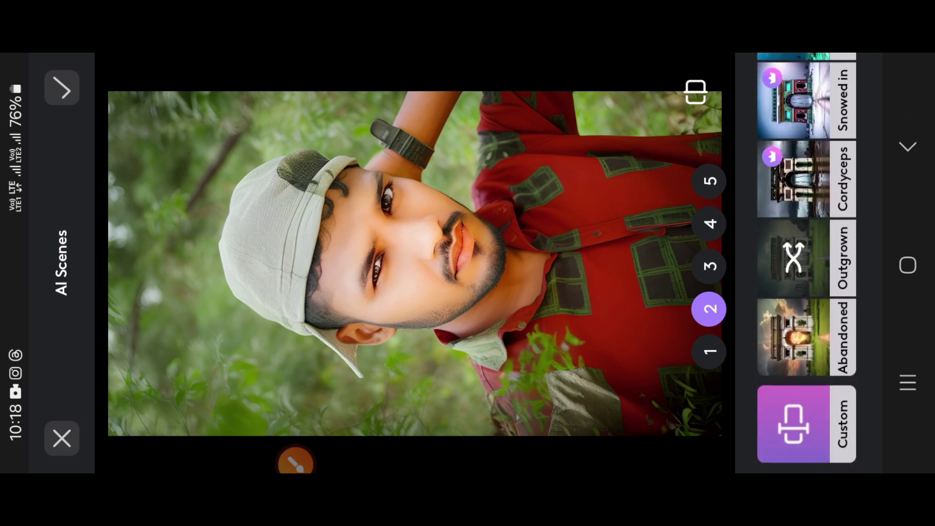
# Close AI Scenes and scroll the tool bar to reveal Selfie
pyautogui.click(295, 463)
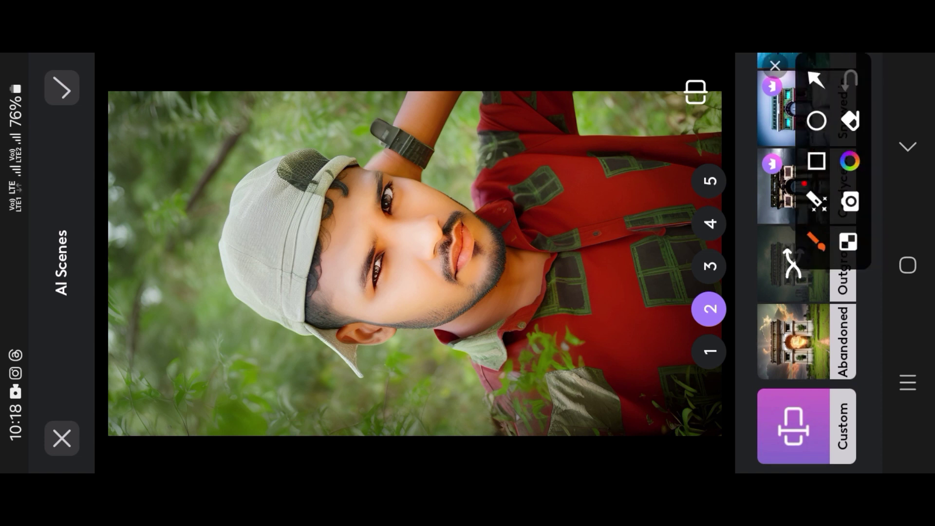
pyautogui.click(816, 79)
pyautogui.moveTo(616, 168); pyautogui.dragTo(78, 111)
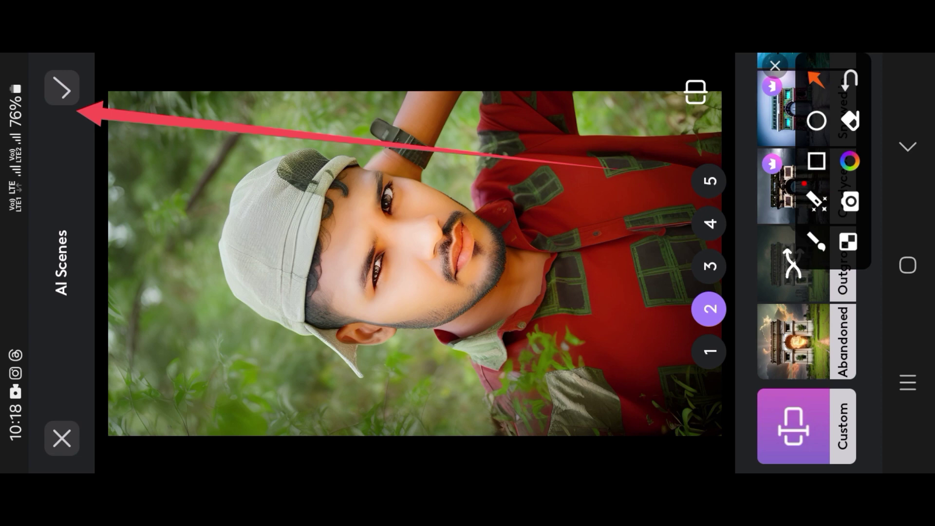
pyautogui.click(775, 65)
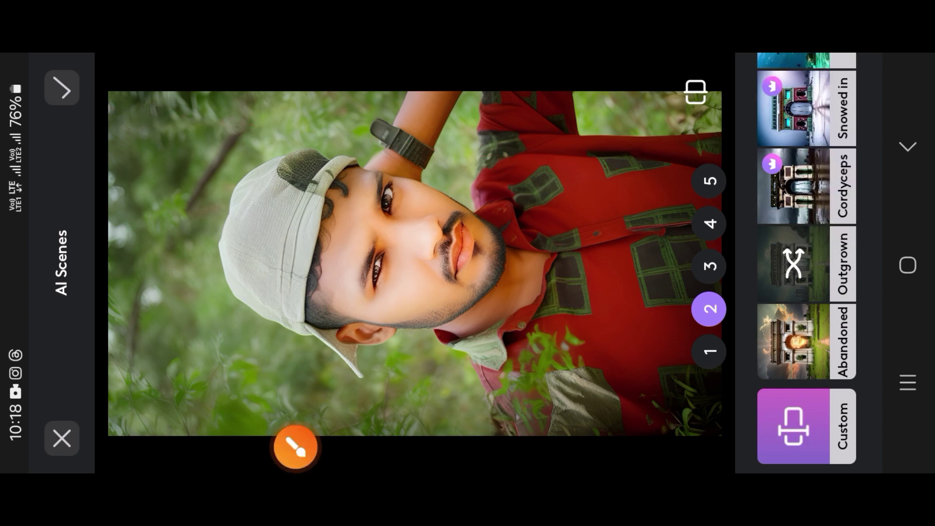
pyautogui.scroll(-5, 823, 263)
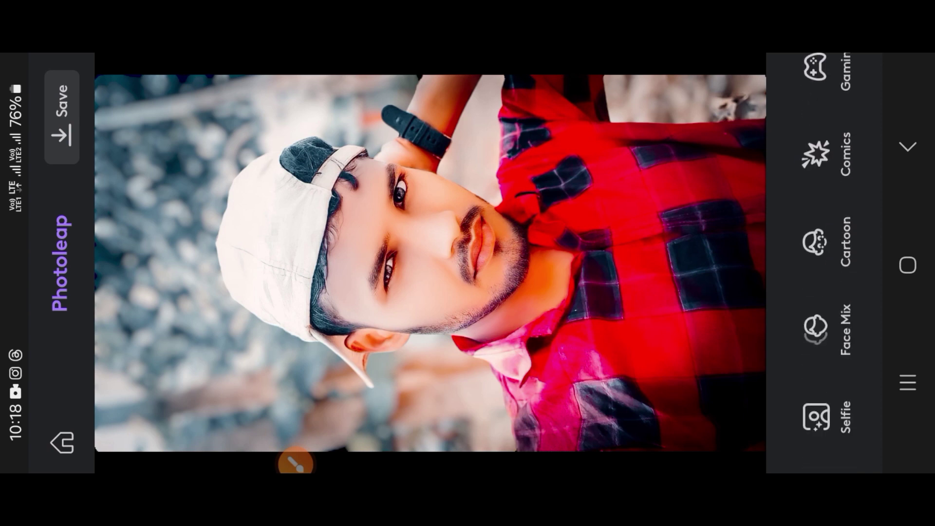
# Open AI Selfies on the red-shirt portrait via the Selfie tool
pyautogui.click(824, 417)
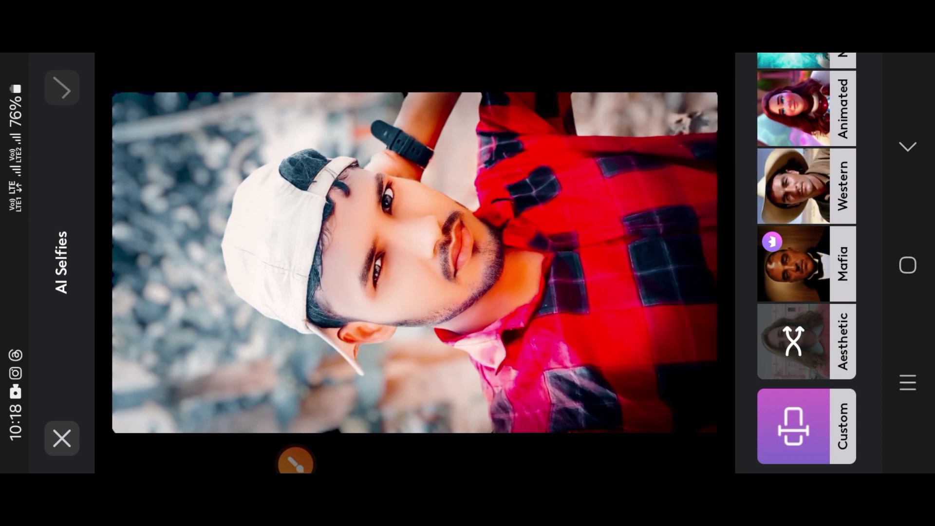
# Generate a first AI Selfies restyle of the portrait
pyautogui.click(295, 463)
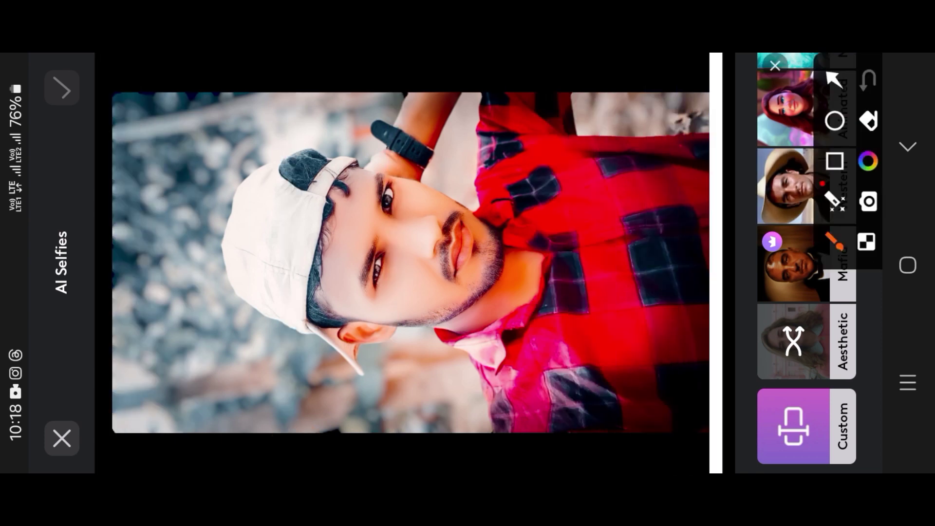
pyautogui.click(816, 79)
pyautogui.moveTo(507, 259); pyautogui.dragTo(787, 335)
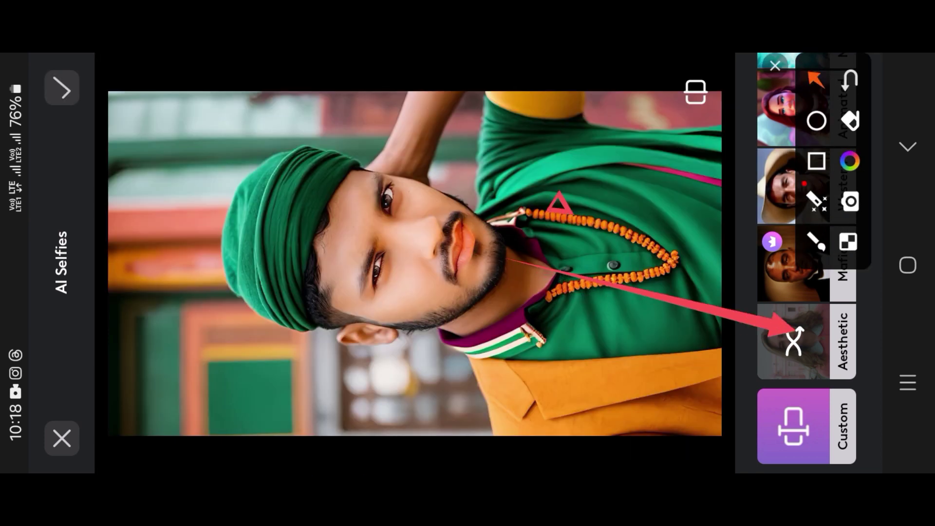
pyautogui.moveTo(567, 209); pyautogui.dragTo(780, 274)
pyautogui.moveTo(575, 194); pyautogui.dragTo(789, 178)
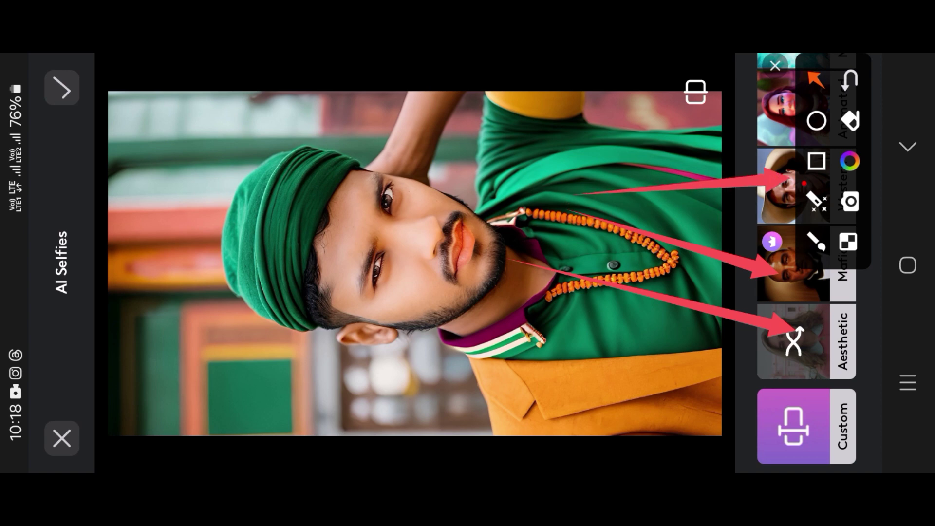
pyautogui.click(775, 65)
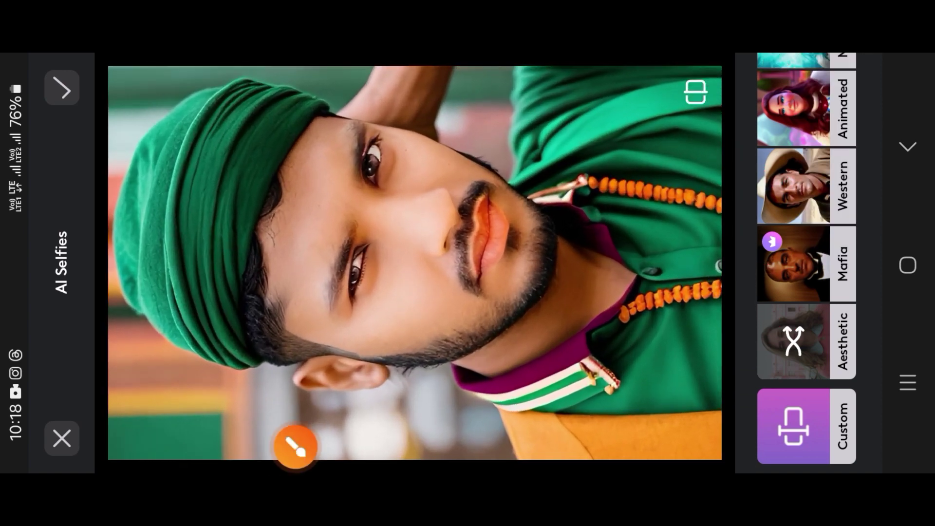
# Generate another AI Selfies variation of the portrait
pyautogui.click(295, 447)
pyautogui.moveTo(201, 213)
pyautogui.mouseDown()
pyautogui.moveTo(397, 376)
pyautogui.moveTo(299, 288)
pyautogui.mouseUp()
pyautogui.moveTo(680, 311); pyautogui.dragTo(526, 259)
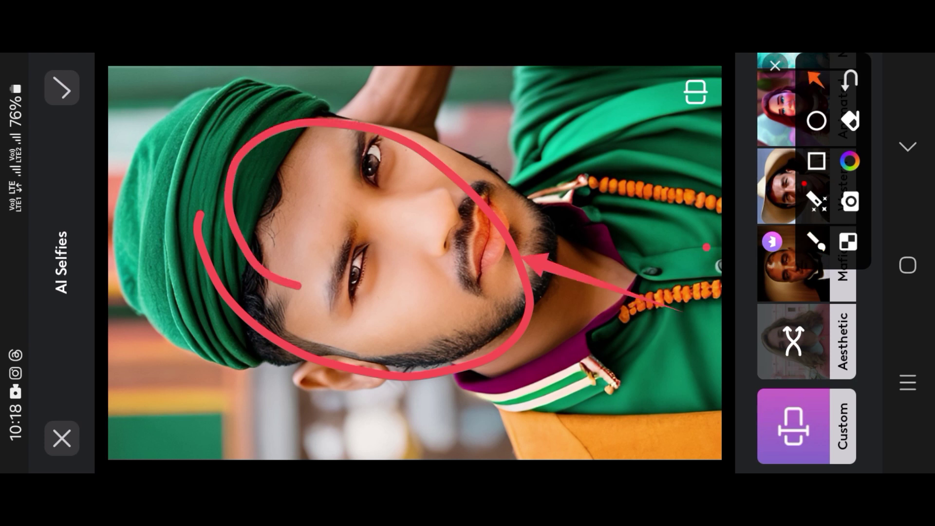
pyautogui.moveTo(701, 245); pyautogui.dragTo(510, 180)
pyautogui.moveTo(313, 470); pyautogui.dragTo(311, 303)
pyautogui.click(775, 65)
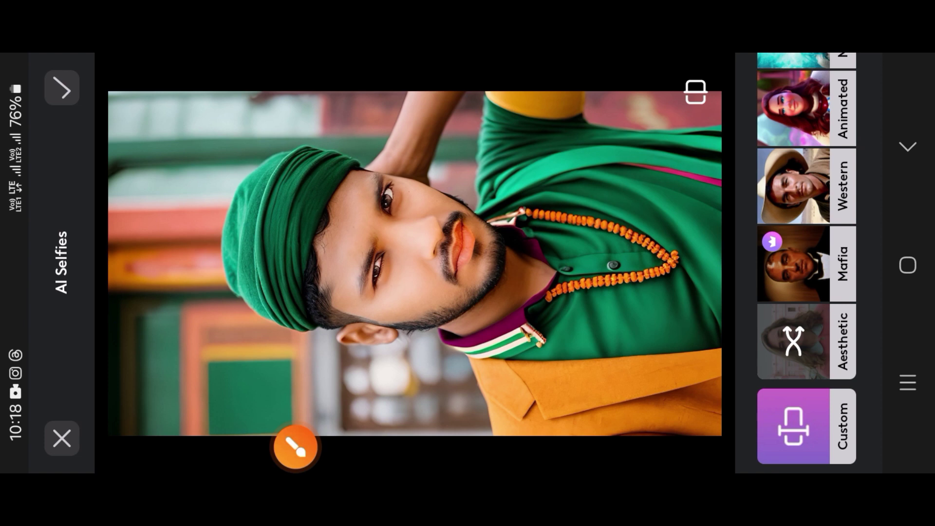
# Apply the green turban, green shirt and orange beads restyle to the photo
pyautogui.click(295, 463)
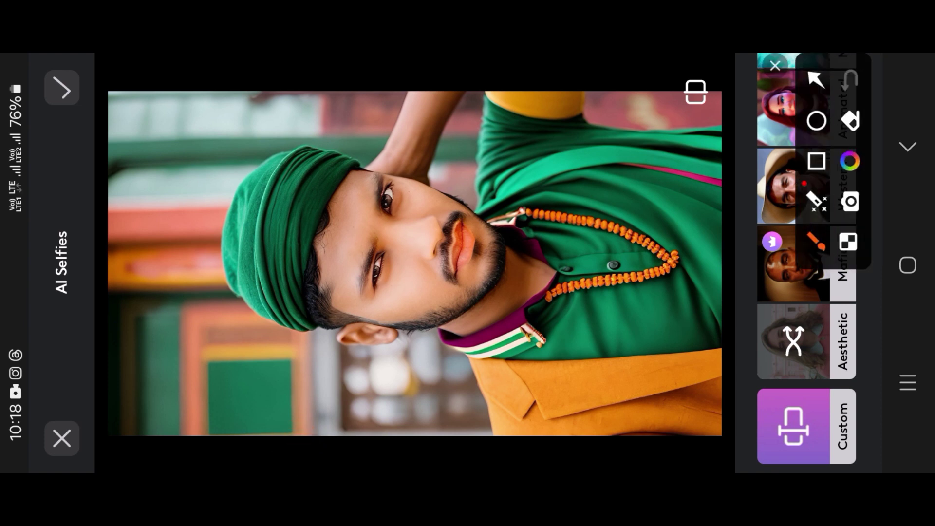
pyautogui.moveTo(546, 141); pyautogui.dragTo(63, 95)
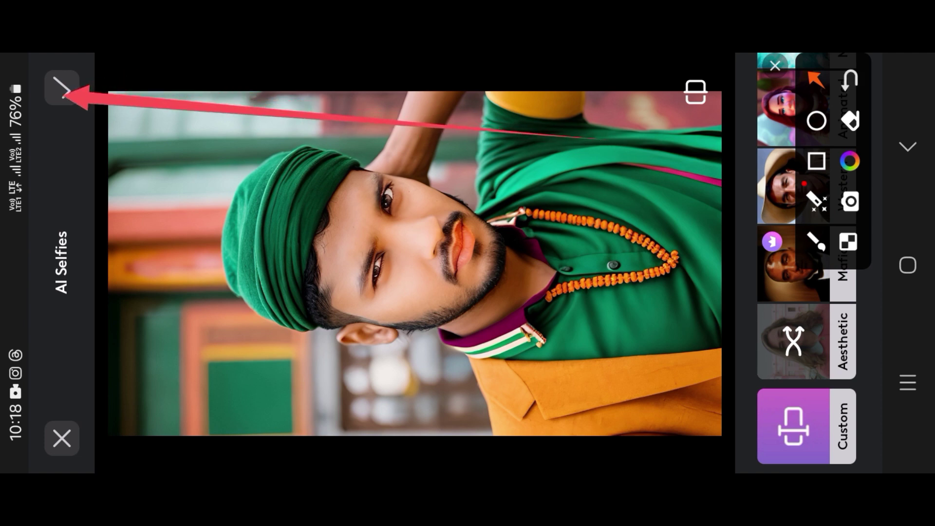
pyautogui.click(775, 65)
pyautogui.click(62, 87)
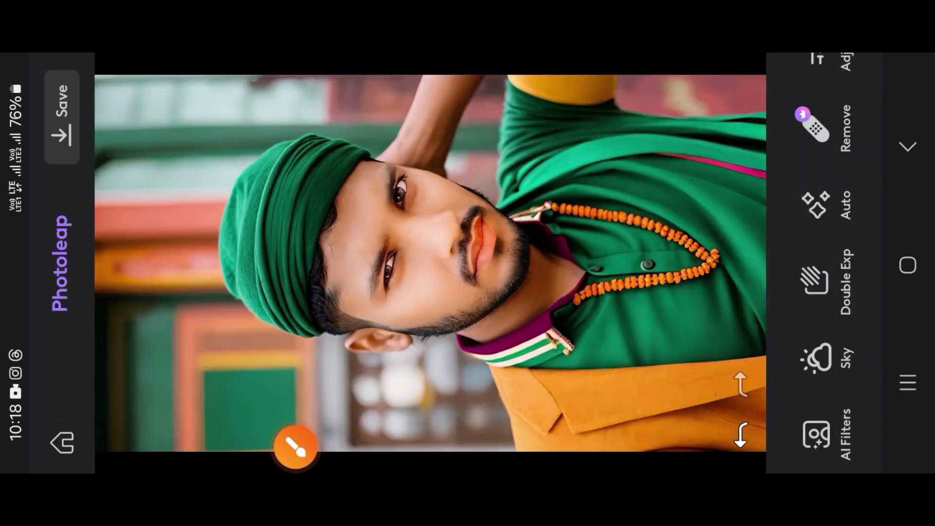
# Bring up the export screen with JPG and PNG save formats for the green-turban portrait
pyautogui.click(296, 447)
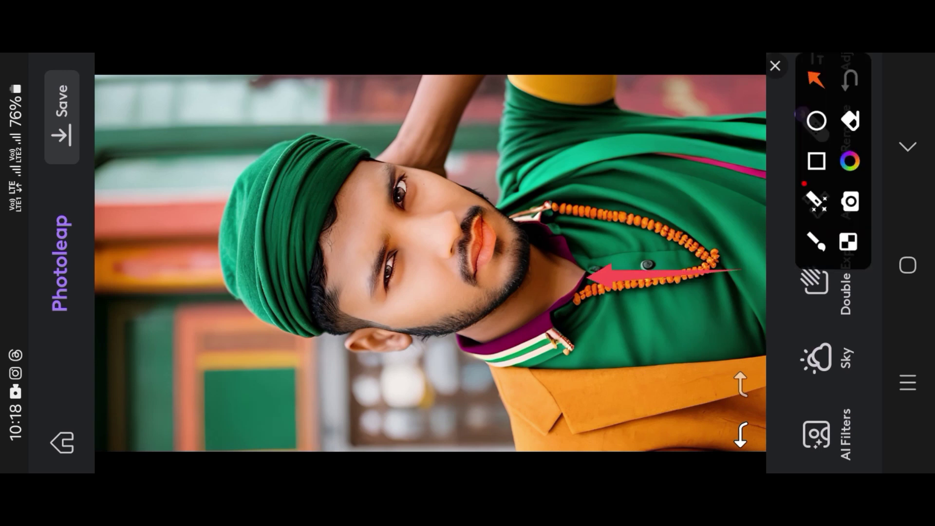
pyautogui.moveTo(740, 270); pyautogui.dragTo(502, 272)
pyautogui.moveTo(730, 384); pyautogui.dragTo(482, 393)
pyautogui.moveTo(200, 188); pyautogui.dragTo(316, 262)
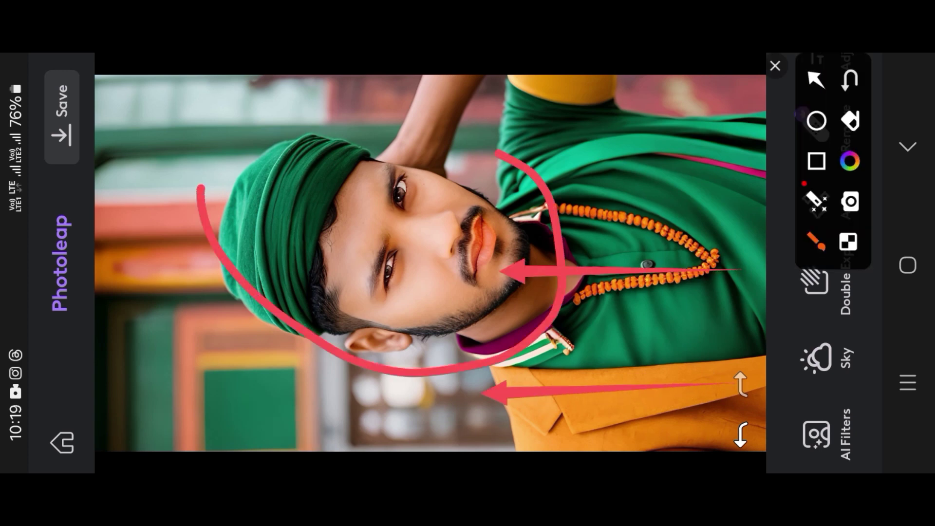
pyautogui.moveTo(151, 112); pyautogui.dragTo(181, 157)
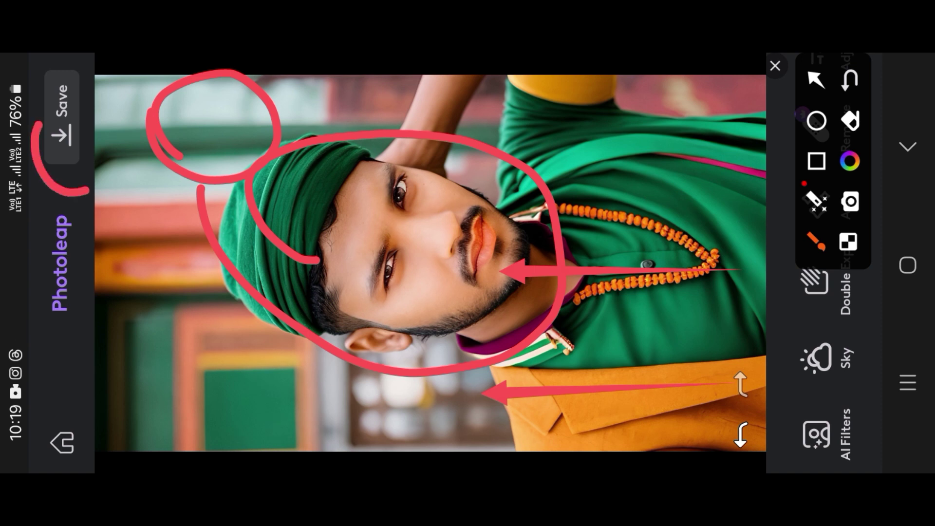
pyautogui.click(775, 66)
pyautogui.click(62, 116)
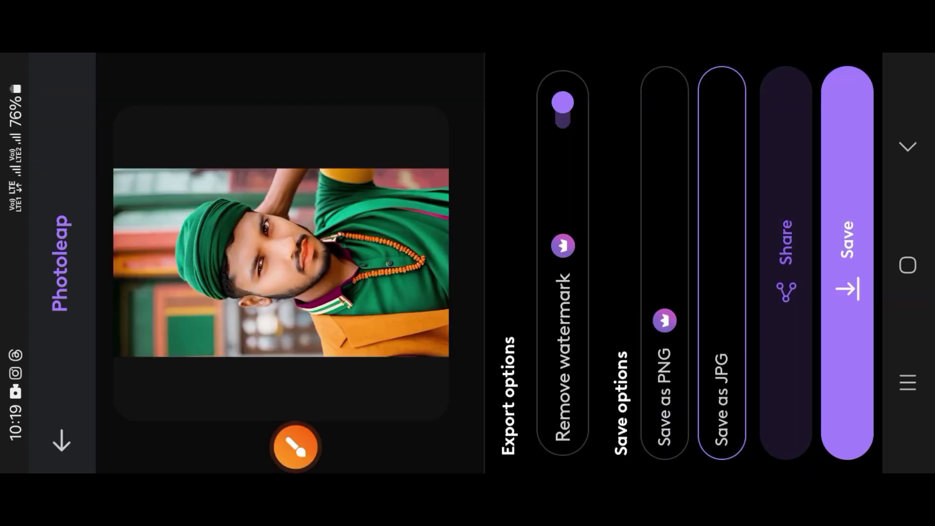
# Save the green-turban portrait to the gallery as a JPG and return to the editor
pyautogui.click(295, 447)
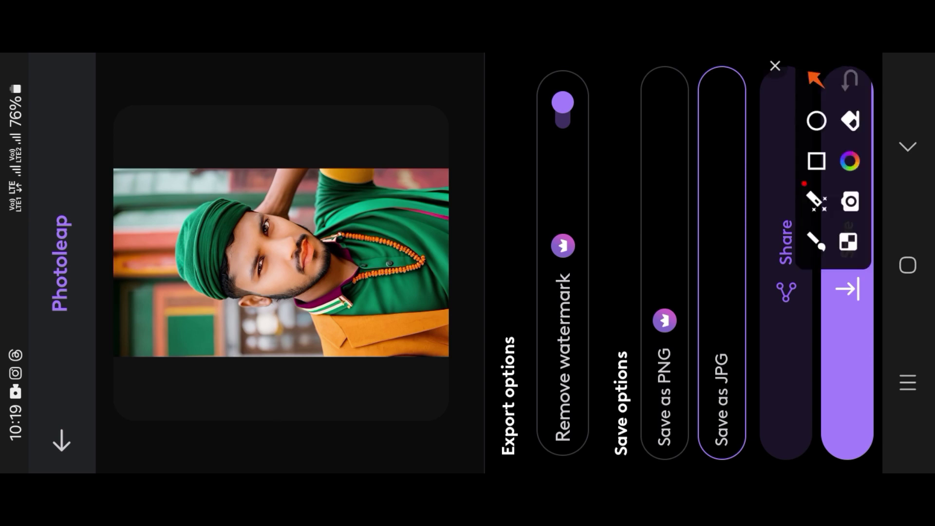
pyautogui.moveTo(484, 268); pyautogui.dragTo(560, 287)
pyautogui.moveTo(638, 375); pyautogui.dragTo(672, 372)
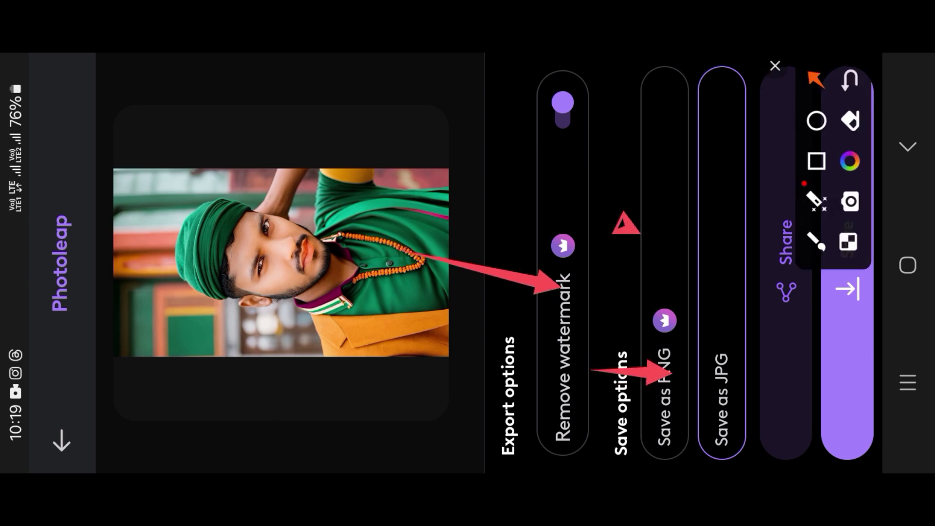
pyautogui.moveTo(626, 227); pyautogui.dragTo(696, 256)
pyautogui.click(775, 66)
pyautogui.click(848, 263)
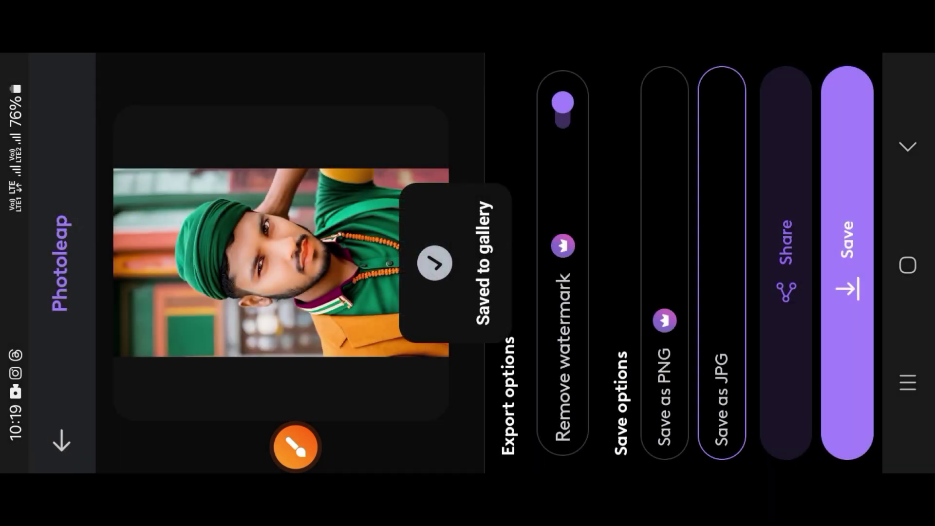
pyautogui.click(62, 441)
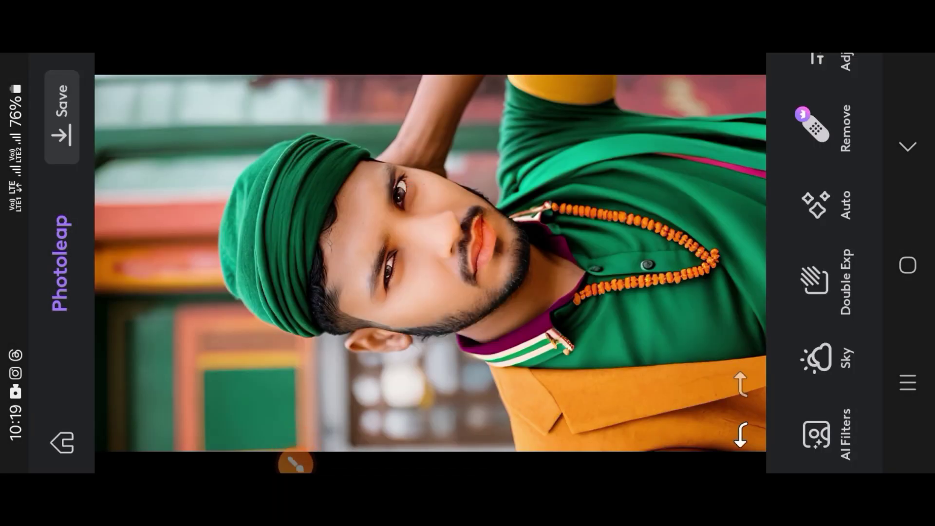